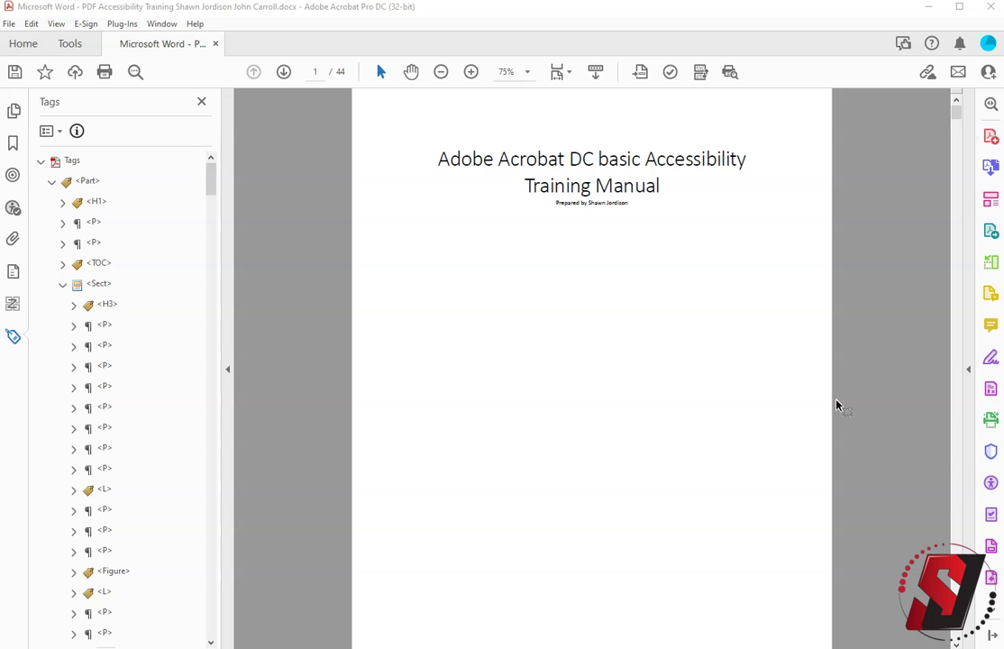
Run an Accessibility Check with 'Tables must have a summary' ticked, so all 32 rules are enabled.
{"action": "left_click", "coordinate": [990, 483]}
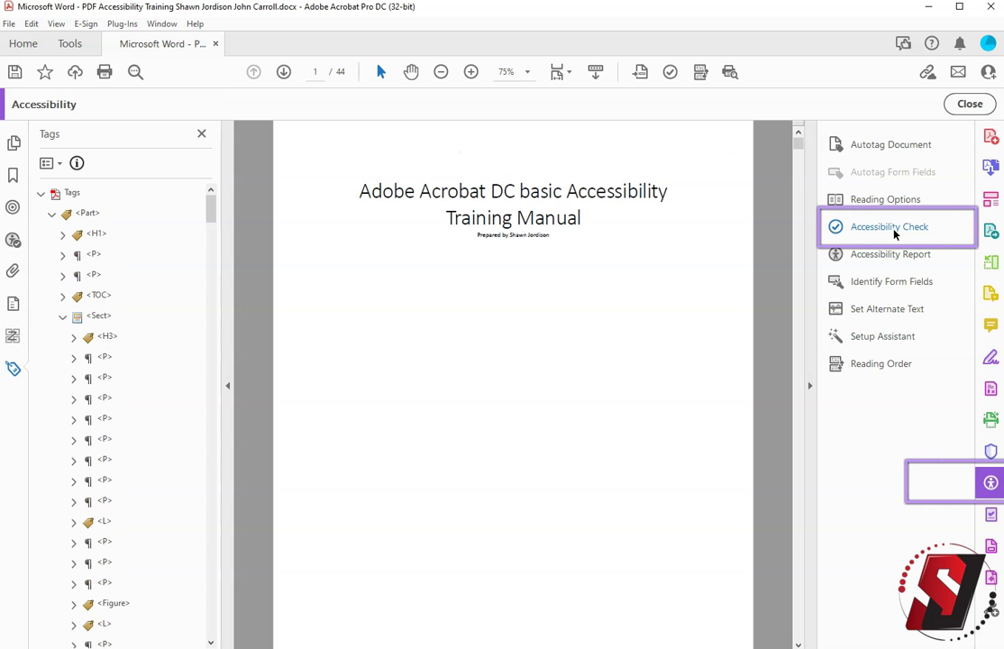
{"action": "left_click", "coordinate": [935, 232]}
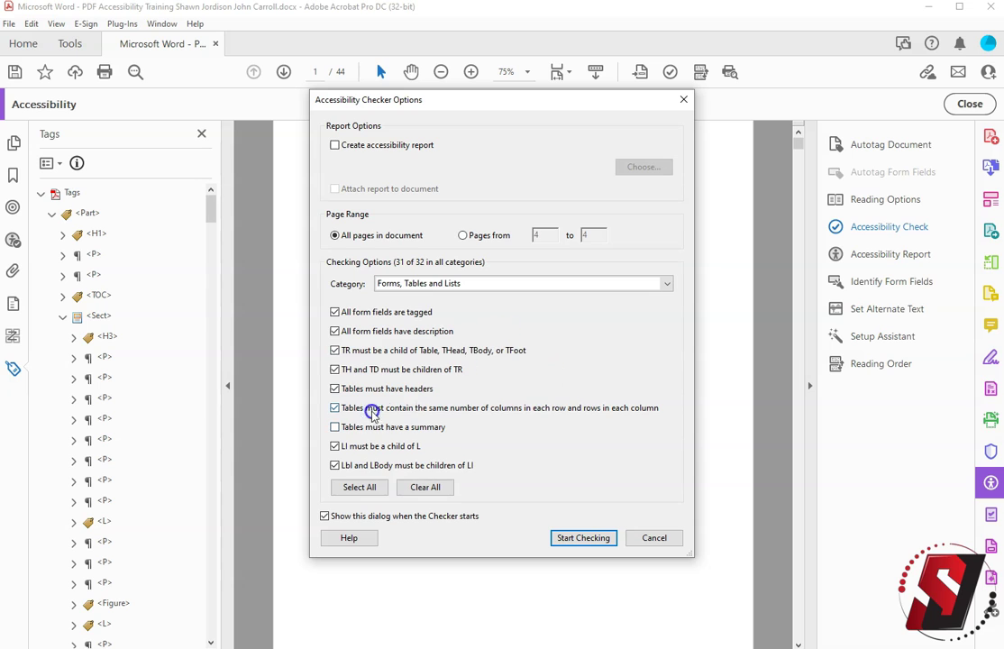
{"action": "left_click", "coordinate": [335, 427]}
{"action": "left_click", "coordinate": [581, 539]}
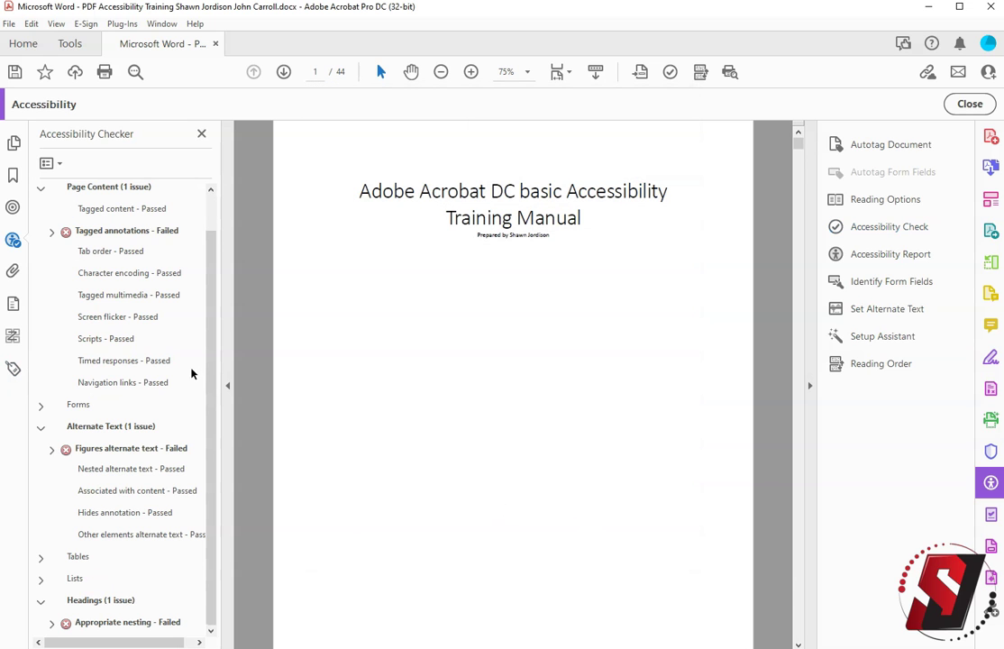
Expand the Document results group and widen the checker panel to read its three issues in full.
{"action": "scroll", "coordinate": [191, 374], "scroll_direction": "up", "scroll_amount": 2}
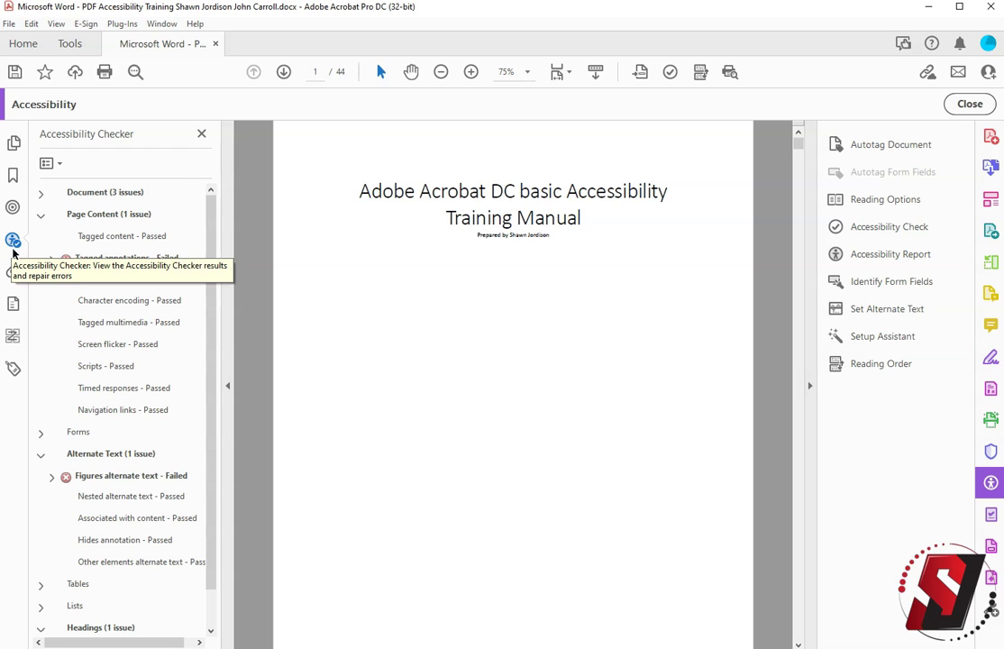
{"action": "left_click", "coordinate": [41, 193]}
{"action": "scroll", "coordinate": [166, 310], "scroll_direction": "down", "scroll_amount": 3}
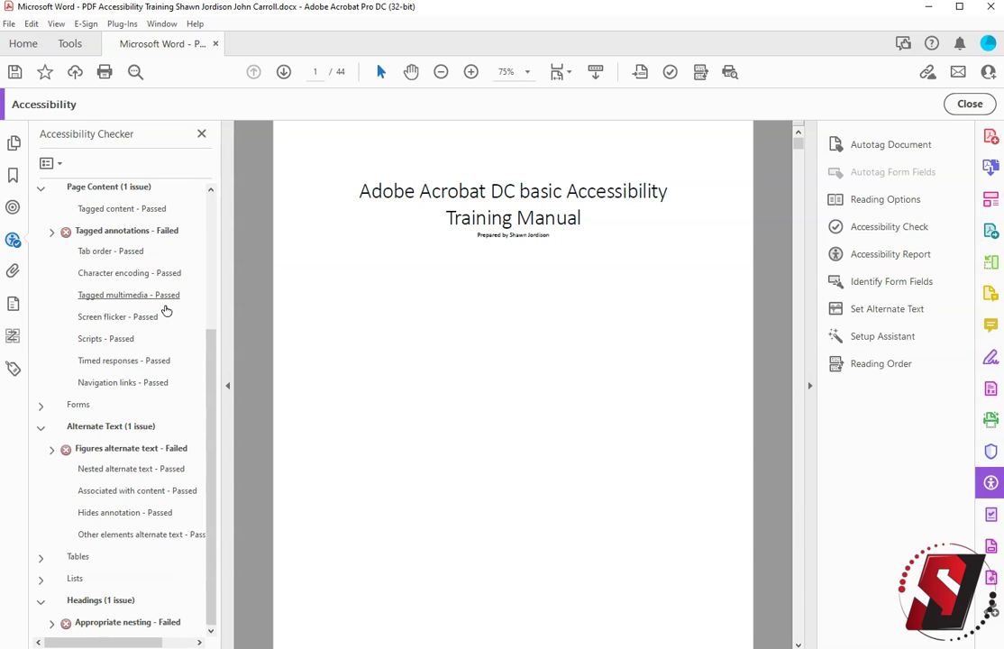
{"action": "scroll", "coordinate": [158, 339], "scroll_direction": "up", "scroll_amount": 3}
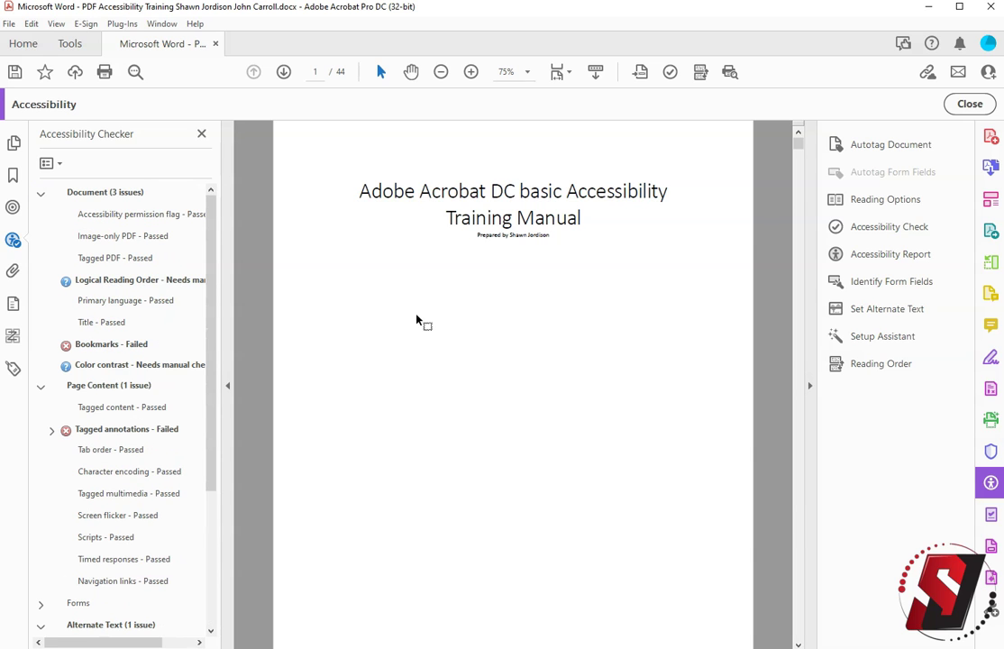
{"action": "left_click_drag", "start_coordinate": [225, 208], "coordinate": [321, 208]}
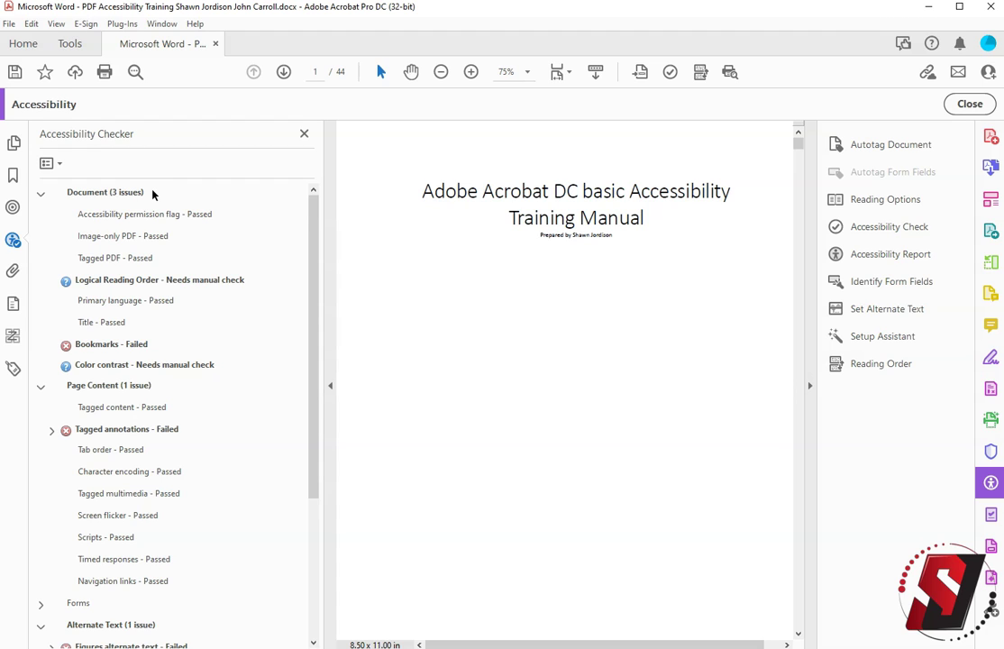
Inspect the H1 and TOC tags in the tag tree to verify the logical reading order.
{"action": "left_click", "coordinate": [84, 281]}
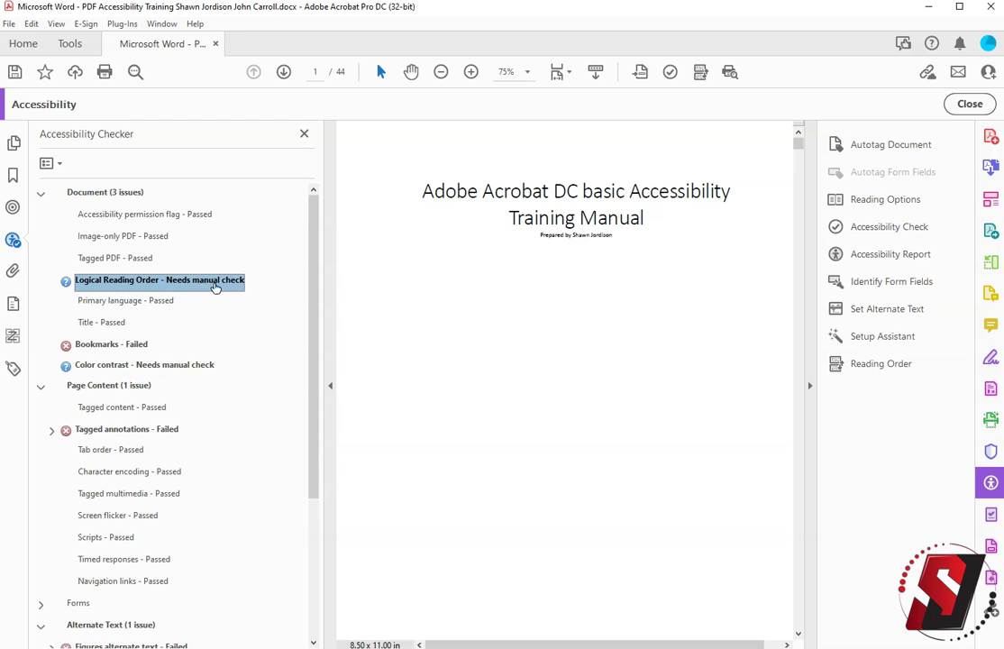
{"action": "left_click", "coordinate": [13, 370]}
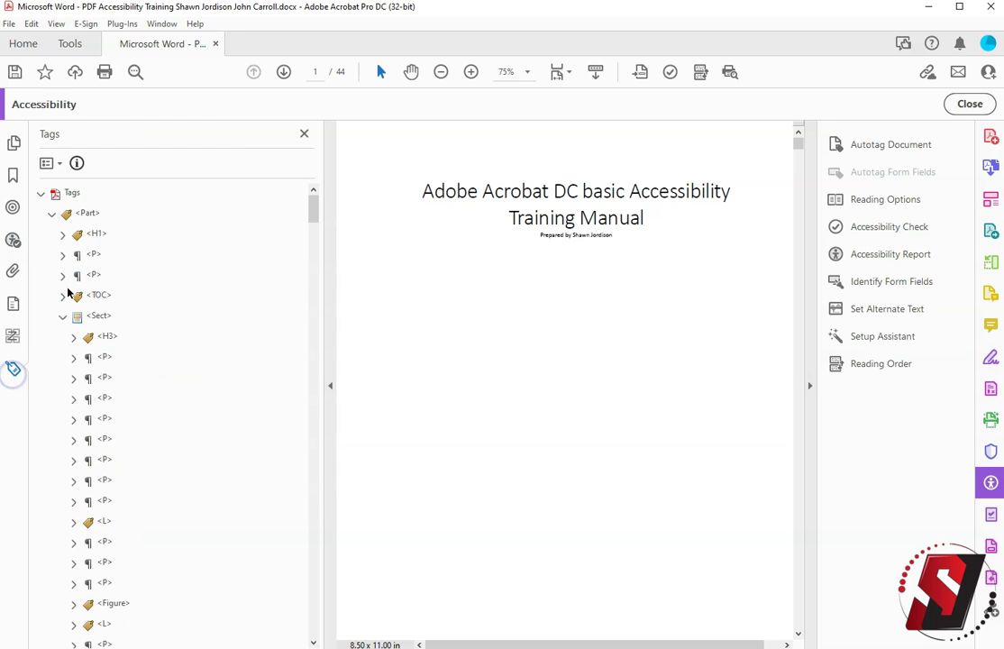
{"action": "left_click", "coordinate": [94, 237]}
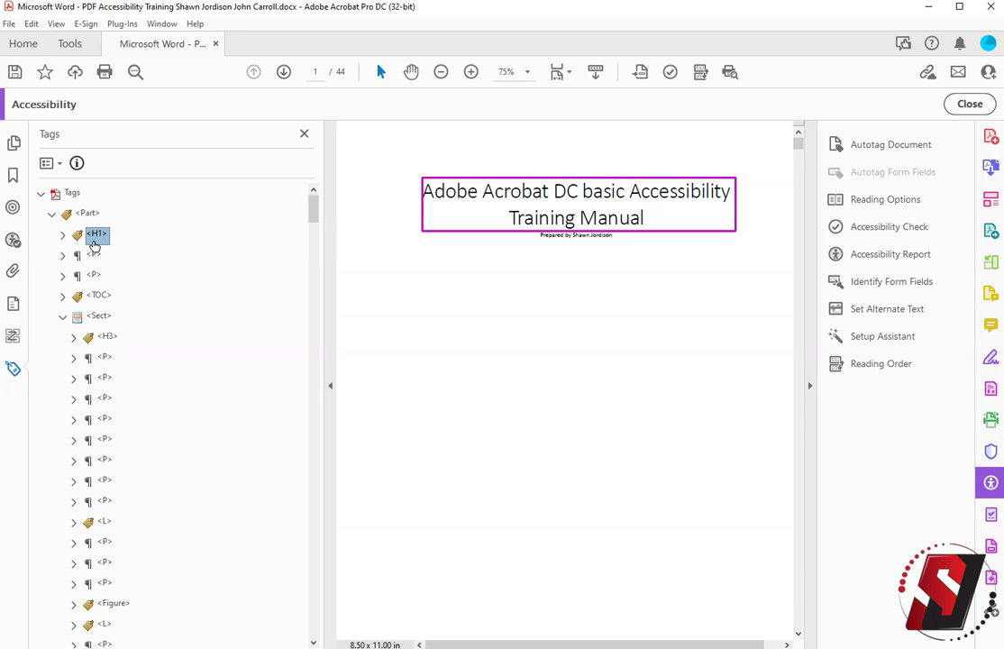
{"action": "left_click", "coordinate": [95, 247]}
{"action": "key", "text": "Down"}
{"action": "key", "text": "Down"}
{"action": "key", "text": "Up"}
{"action": "key", "text": "Up"}
{"action": "key", "text": "Up"}
Mark the Logical Reading Order check as Passed manually in the checker.
{"action": "left_click", "coordinate": [12, 249]}
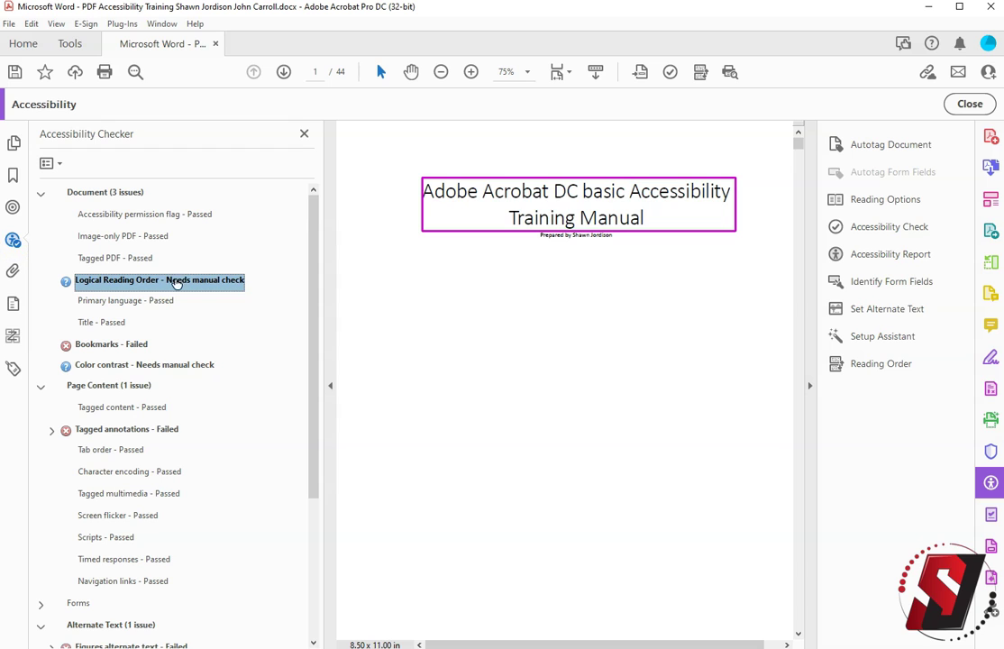
{"action": "right_click", "coordinate": [175, 281]}
{"action": "left_click", "coordinate": [221, 293]}
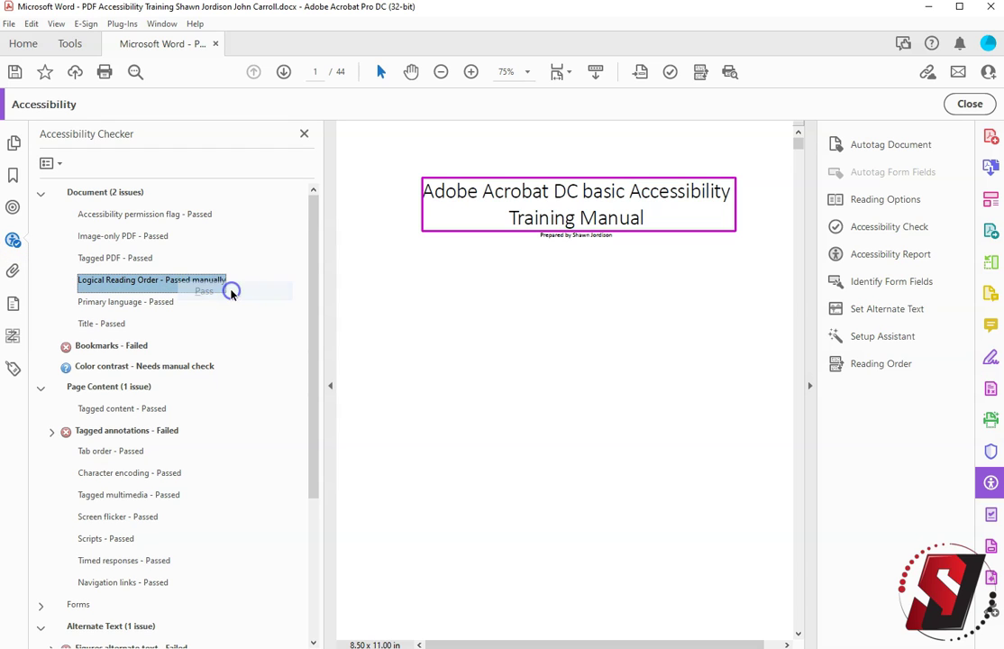
Fix the failed Bookmarks check by generating bookmarks from H1 and H3 structure elements, then view them.
{"action": "left_click", "coordinate": [111, 355]}
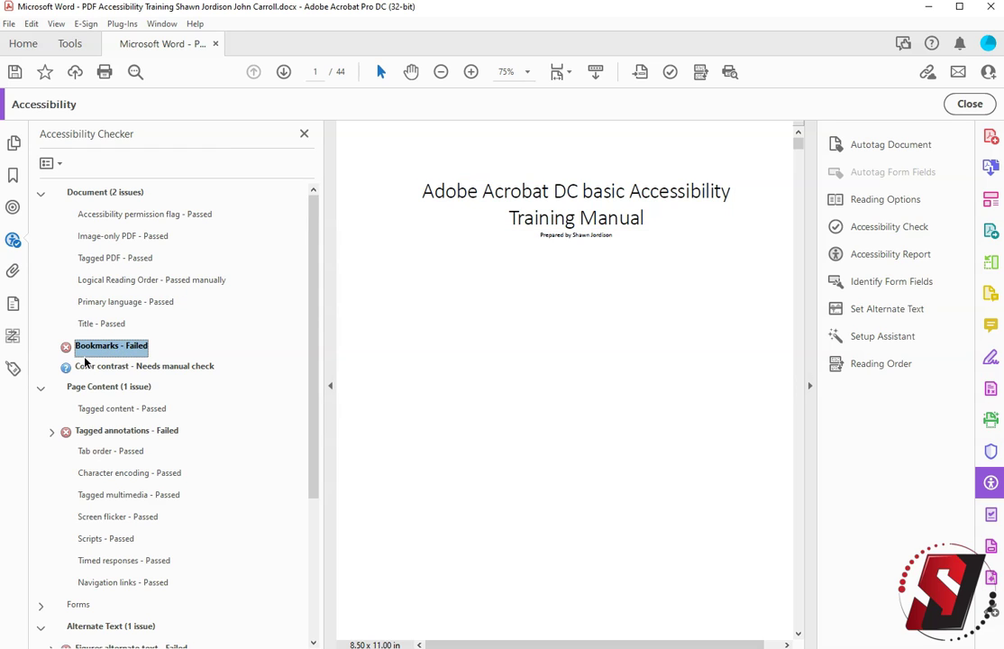
{"action": "right_click", "coordinate": [98, 350]}
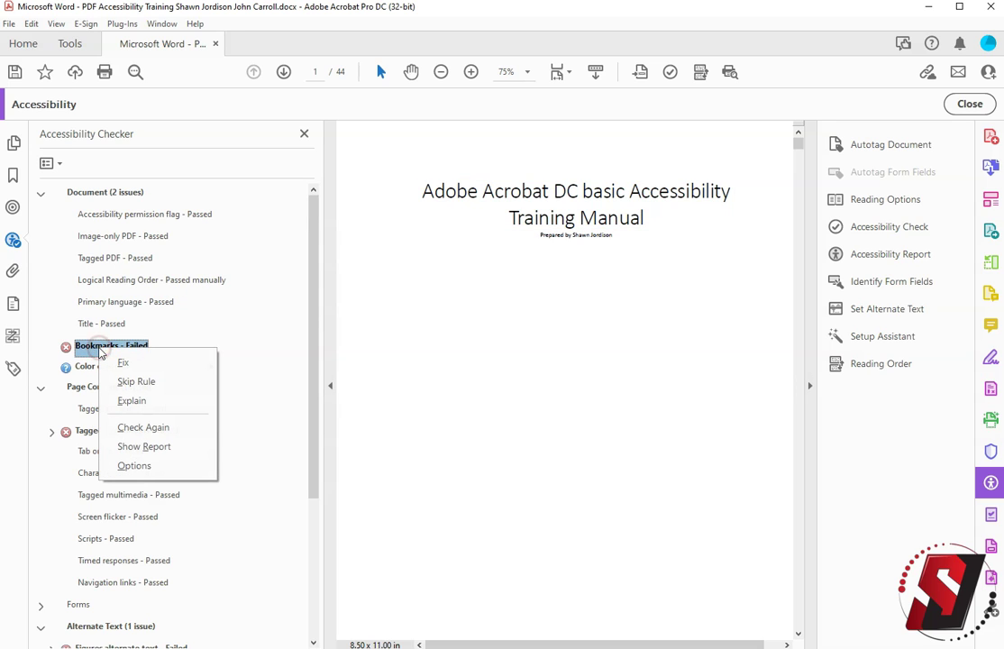
{"action": "left_click", "coordinate": [175, 366]}
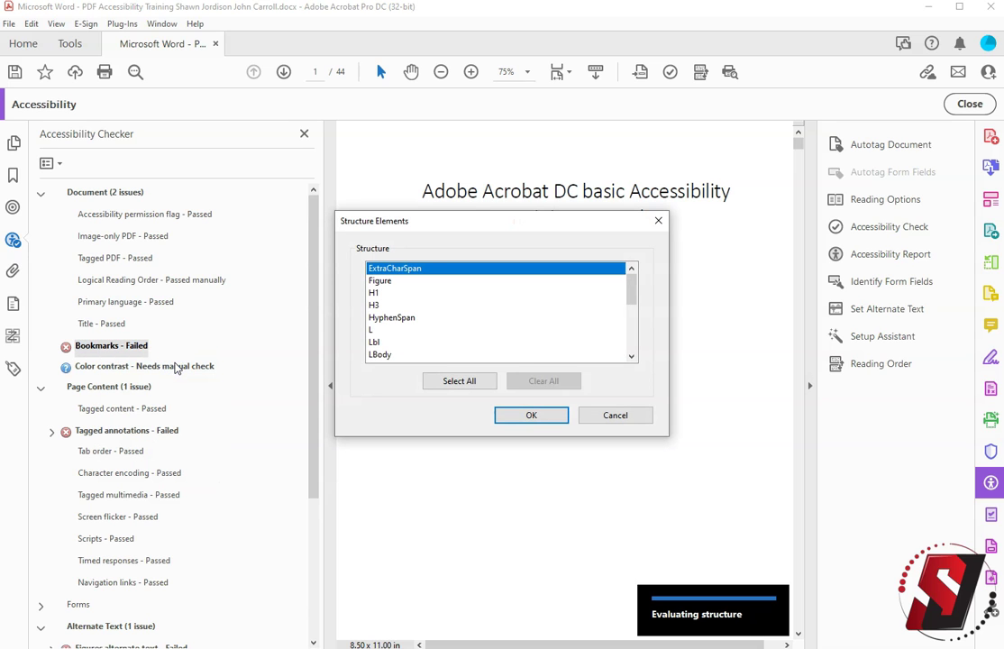
{"action": "left_click", "coordinate": [378, 295]}
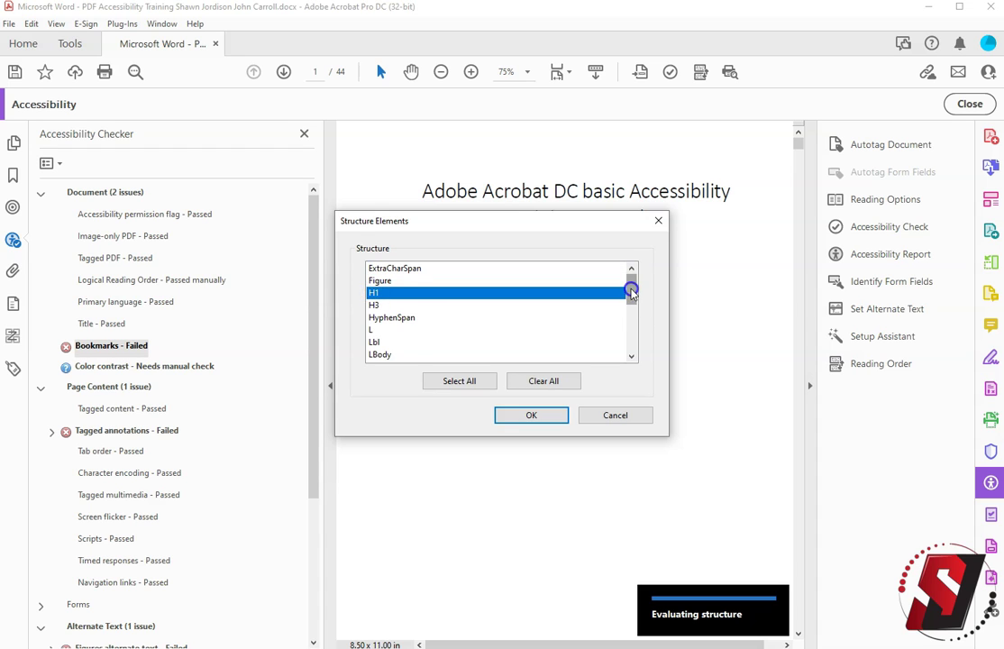
{"action": "mouse_move", "coordinate": [631, 293]}
{"action": "left_mouse_down"}
{"action": "mouse_move", "coordinate": [635, 352]}
{"action": "mouse_move", "coordinate": [637, 274]}
{"action": "left_mouse_up"}
{"action": "left_click", "coordinate": [377, 305], "text": "ctrl"}
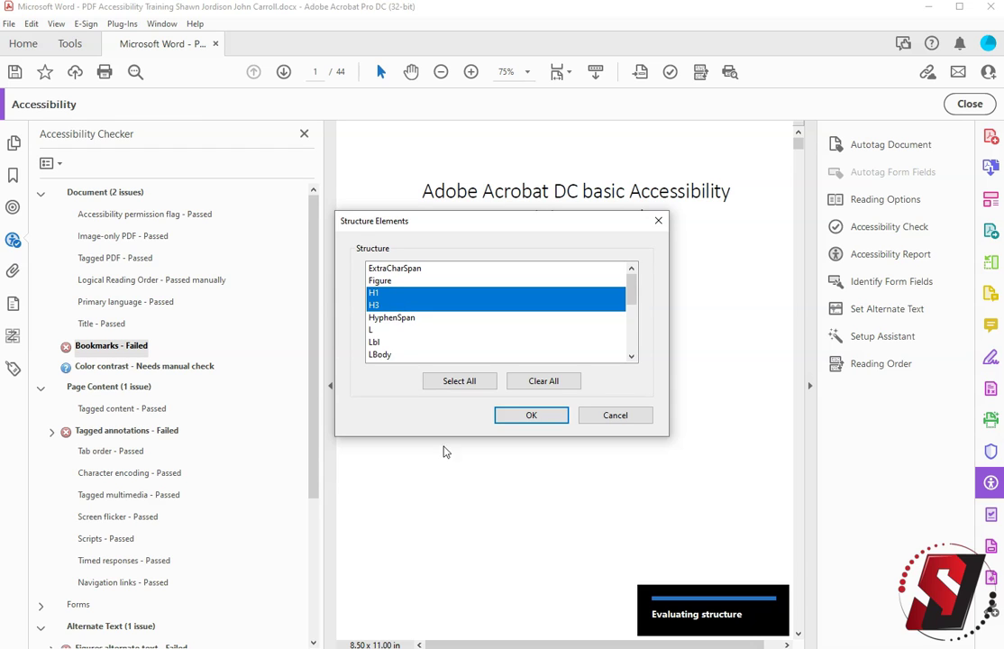
{"action": "left_click", "coordinate": [531, 417]}
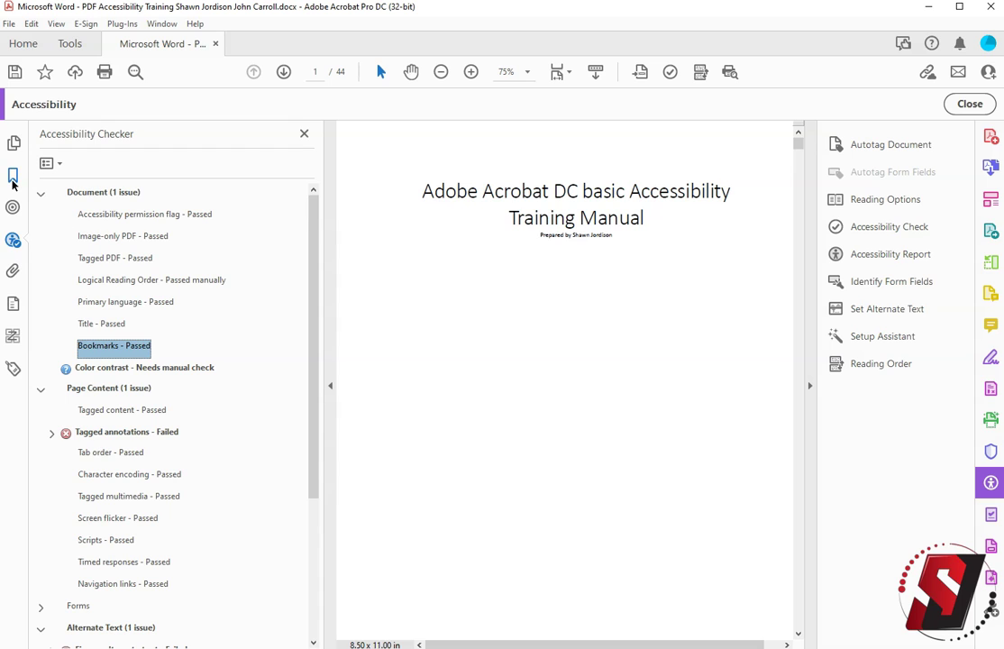
{"action": "left_click", "coordinate": [13, 178]}
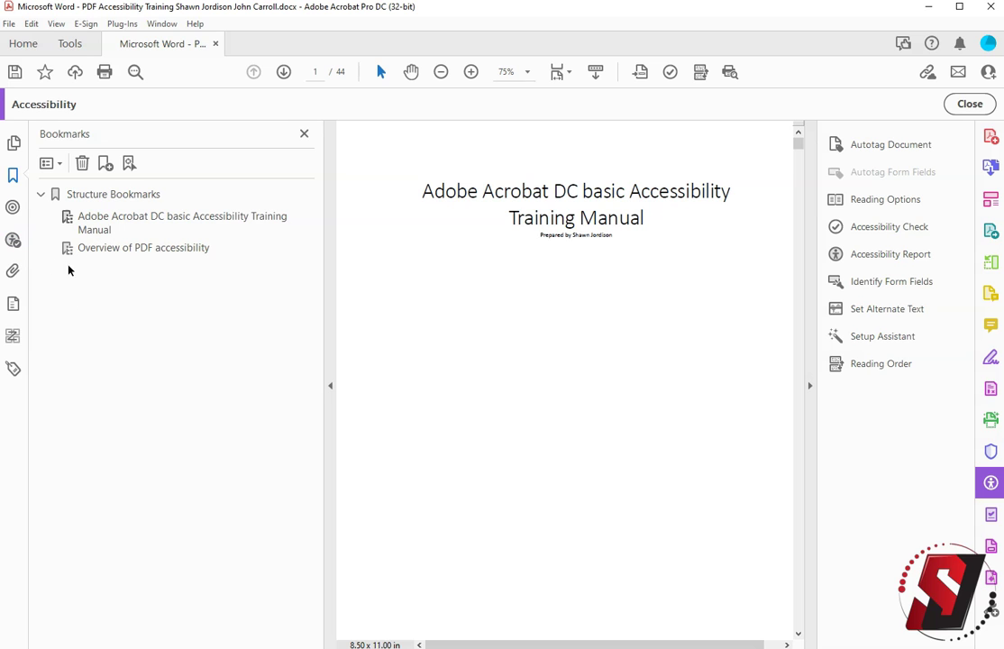
Review the two untagged annotations flagged on pages 2 and 3.
{"action": "left_click", "coordinate": [12, 240]}
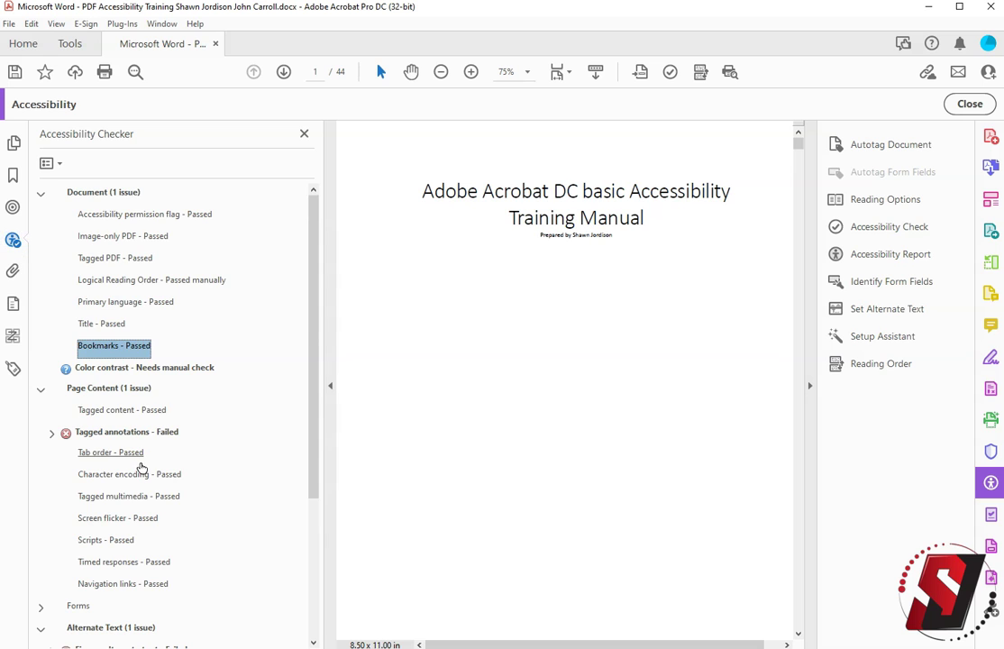
{"action": "scroll", "coordinate": [140, 456], "scroll_direction": "down", "scroll_amount": 3}
{"action": "left_click", "coordinate": [51, 243]}
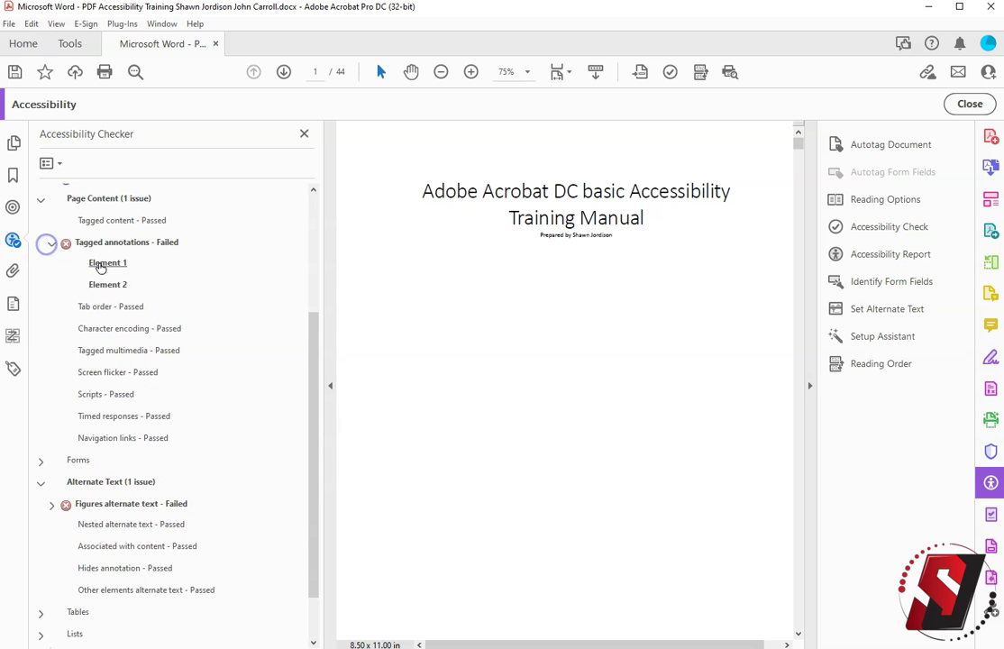
{"action": "left_click", "coordinate": [102, 264]}
{"action": "left_click", "coordinate": [104, 285]}
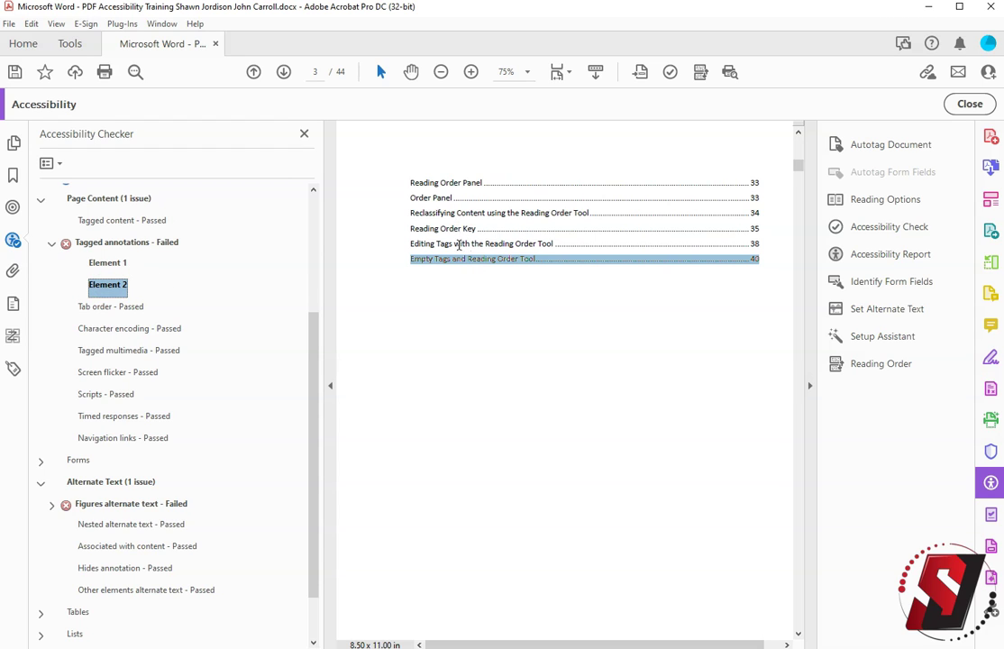
Use Find to locate unmarked annotations across the whole document and tag the link annotation.
{"action": "left_click", "coordinate": [15, 372]}
{"action": "left_click", "coordinate": [51, 164]}
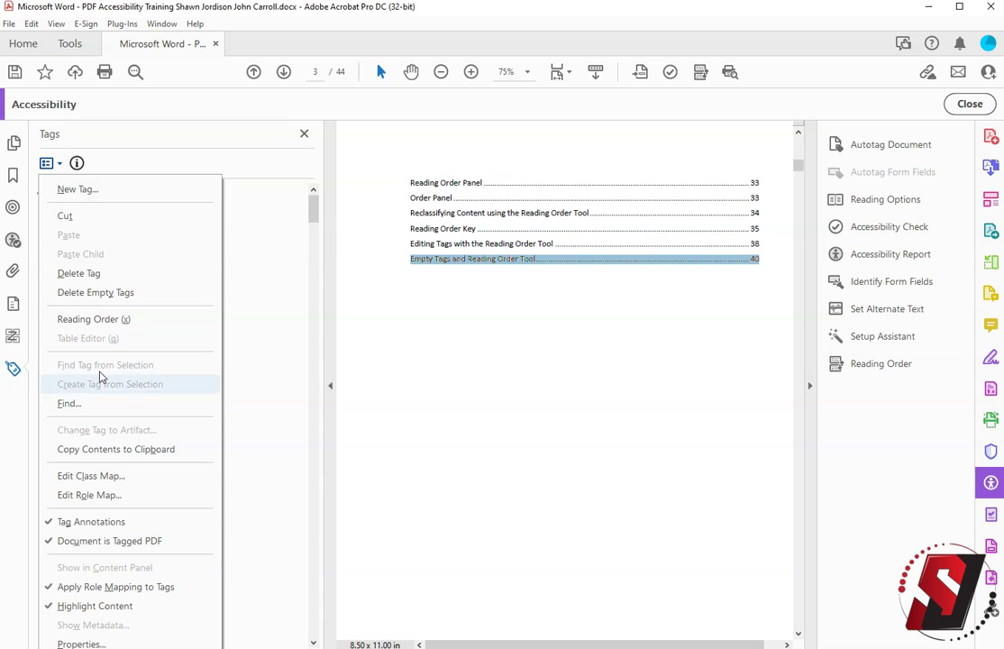
{"action": "left_click", "coordinate": [102, 404]}
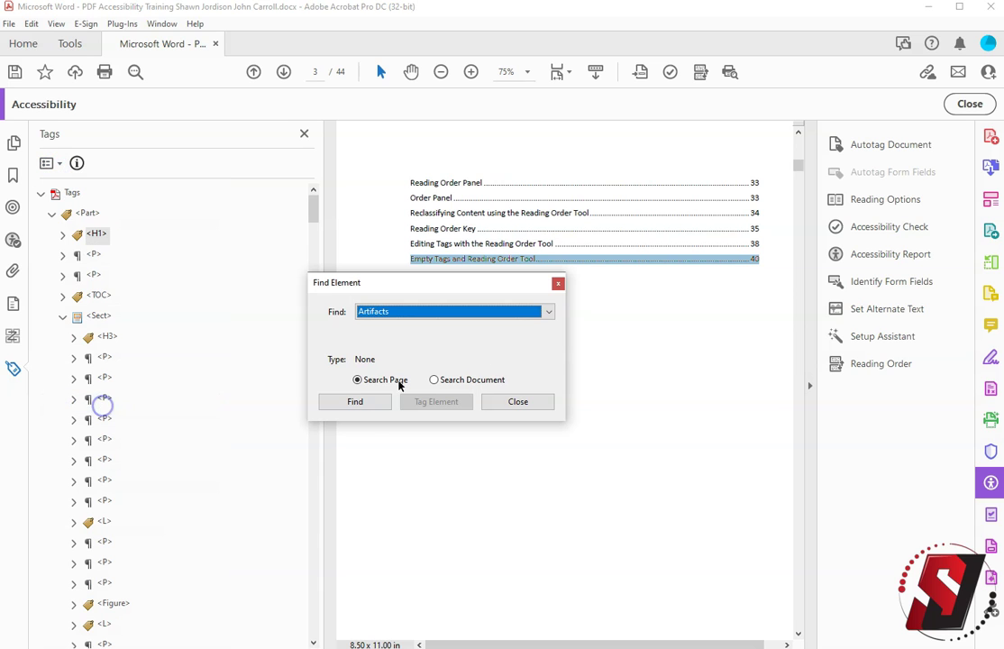
{"action": "left_click", "coordinate": [549, 311]}
{"action": "left_click", "coordinate": [505, 363]}
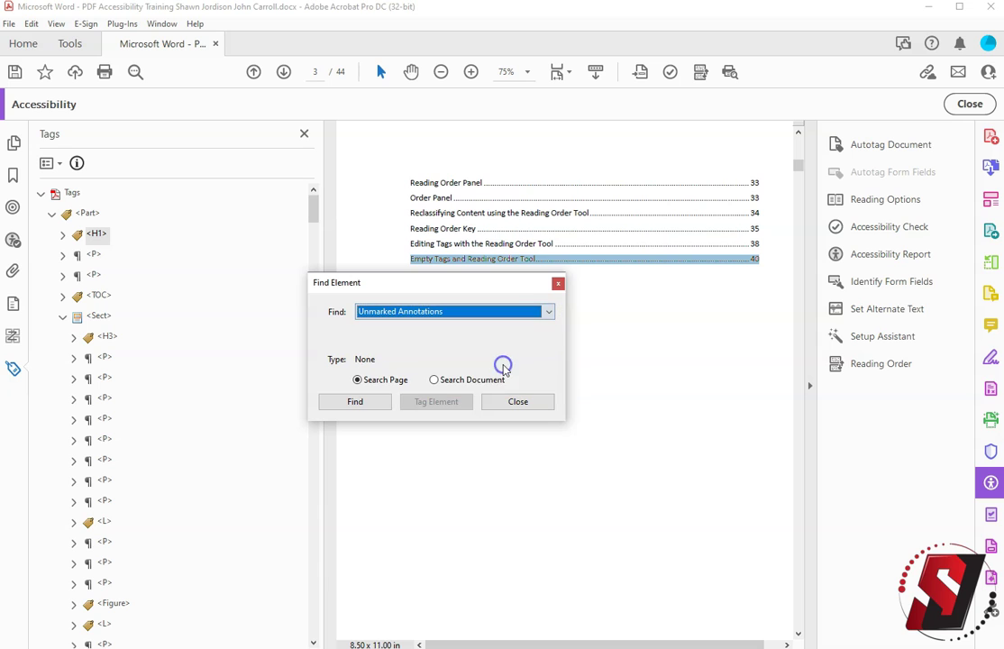
{"action": "left_click", "coordinate": [452, 381]}
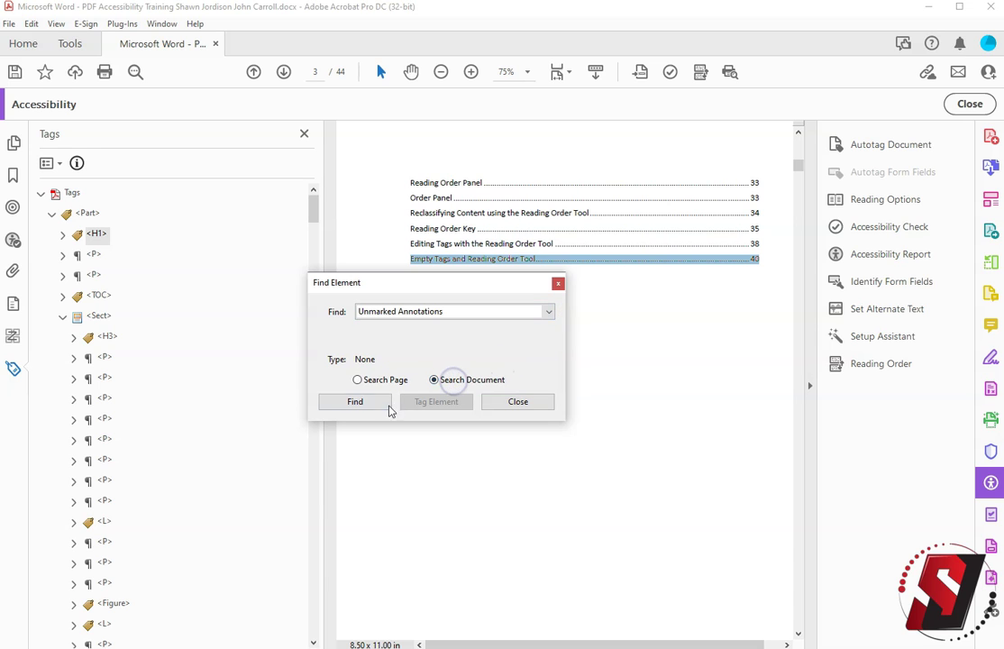
{"action": "left_click", "coordinate": [332, 404]}
{"action": "left_click", "coordinate": [455, 401]}
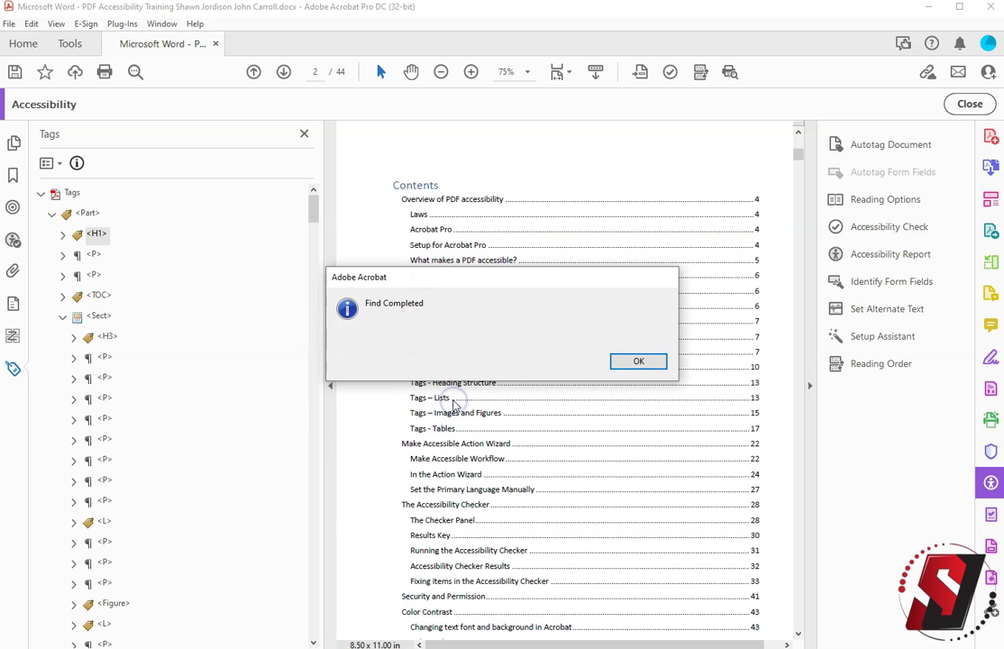
{"action": "left_click", "coordinate": [635, 361]}
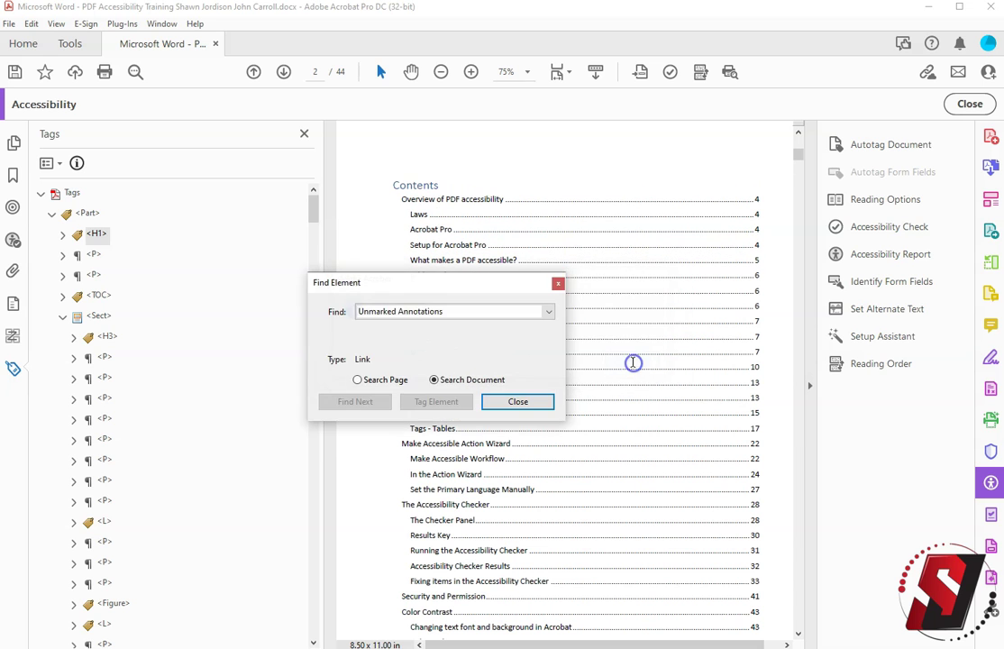
{"action": "left_click", "coordinate": [531, 409]}
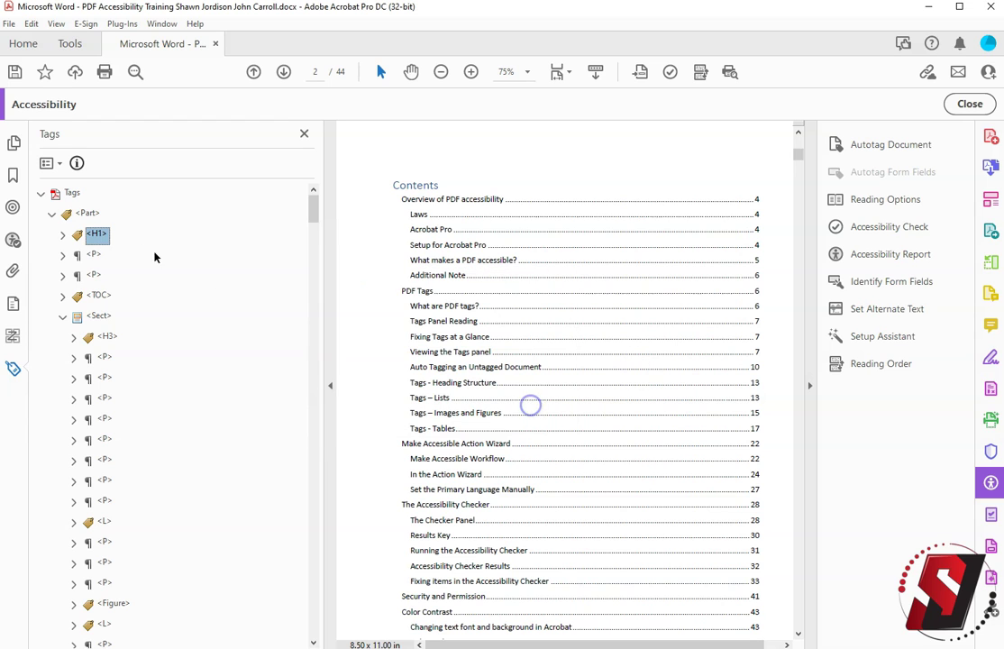
Re-run the Tagged annotations check so it reports Passed.
{"action": "left_click", "coordinate": [13, 241]}
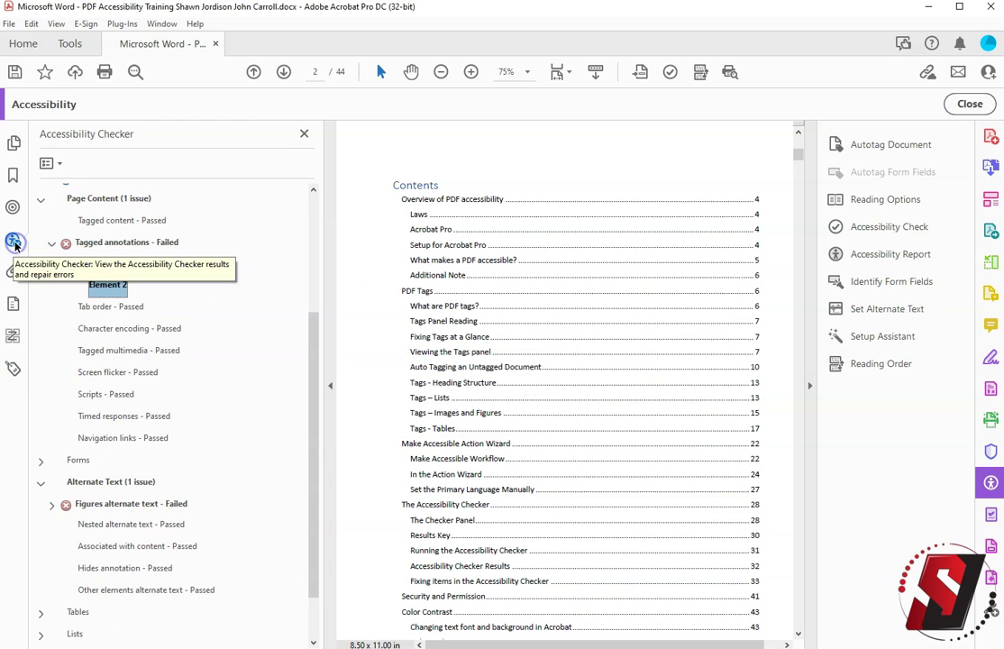
{"action": "right_click", "coordinate": [115, 250]}
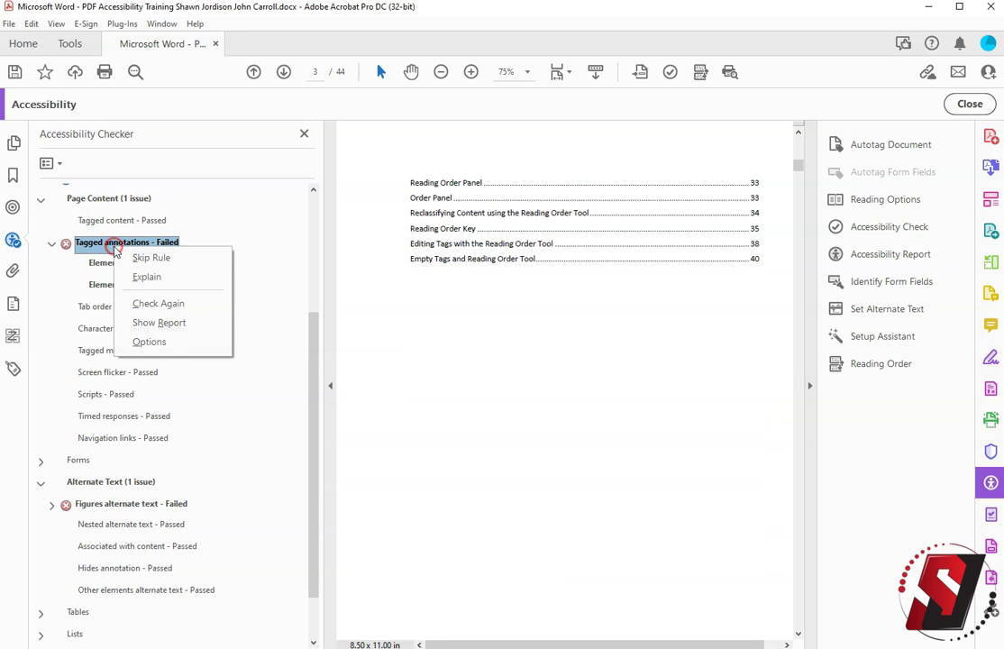
{"action": "left_click", "coordinate": [209, 311]}
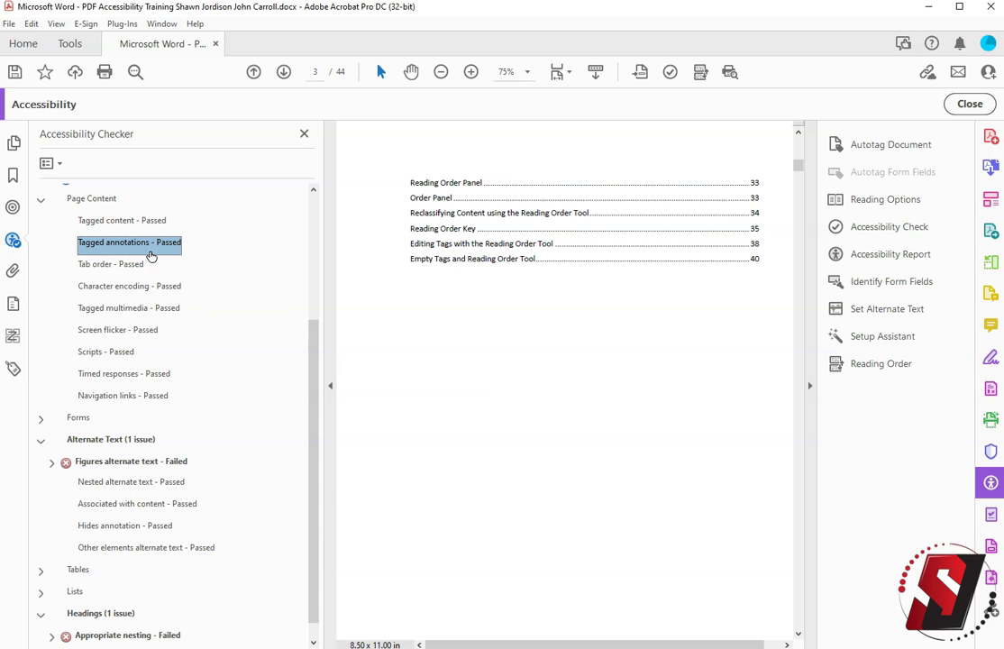
{"action": "scroll", "coordinate": [154, 421], "scroll_direction": "down", "scroll_amount": 1}
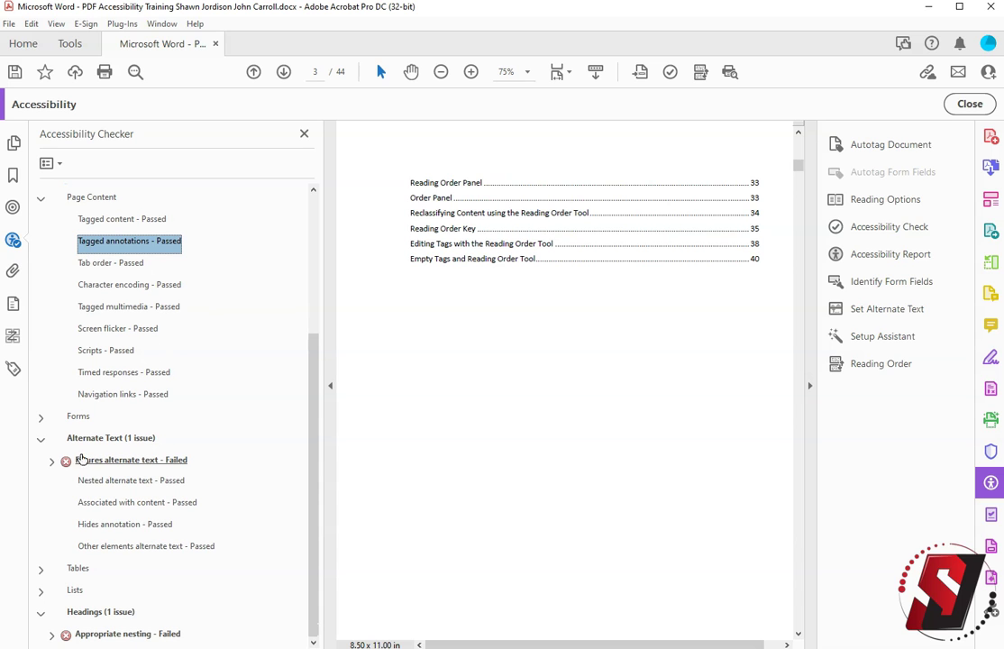
Start the Fix for the failed Figures alternate text rule covering all figures.
{"action": "left_click", "coordinate": [51, 460]}
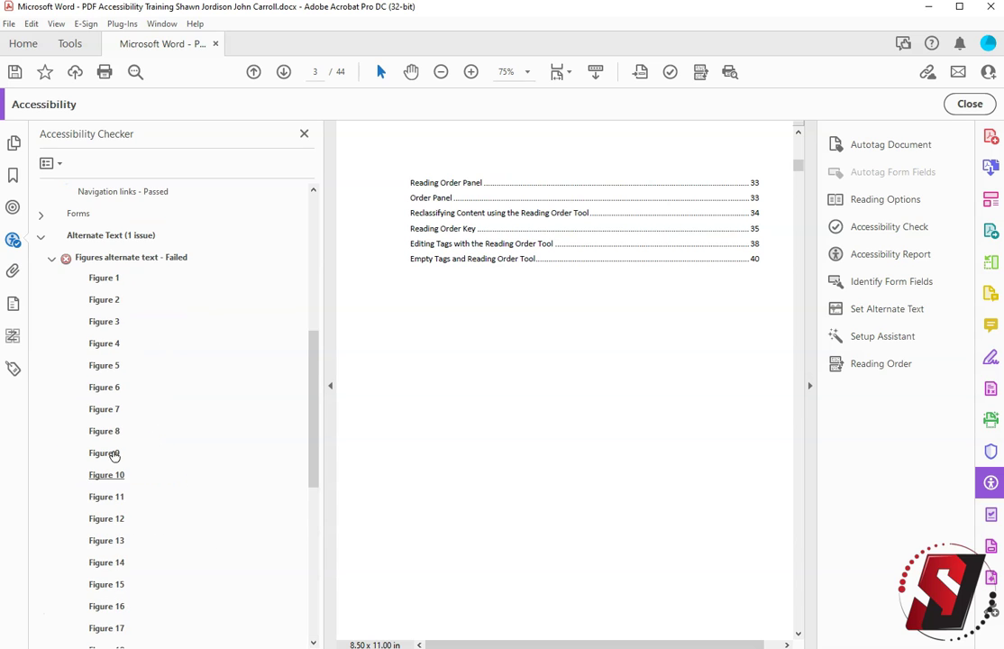
{"action": "scroll", "coordinate": [106, 314], "scroll_direction": "down", "scroll_amount": 6}
{"action": "scroll", "coordinate": [147, 460], "scroll_direction": "up", "scroll_amount": 6}
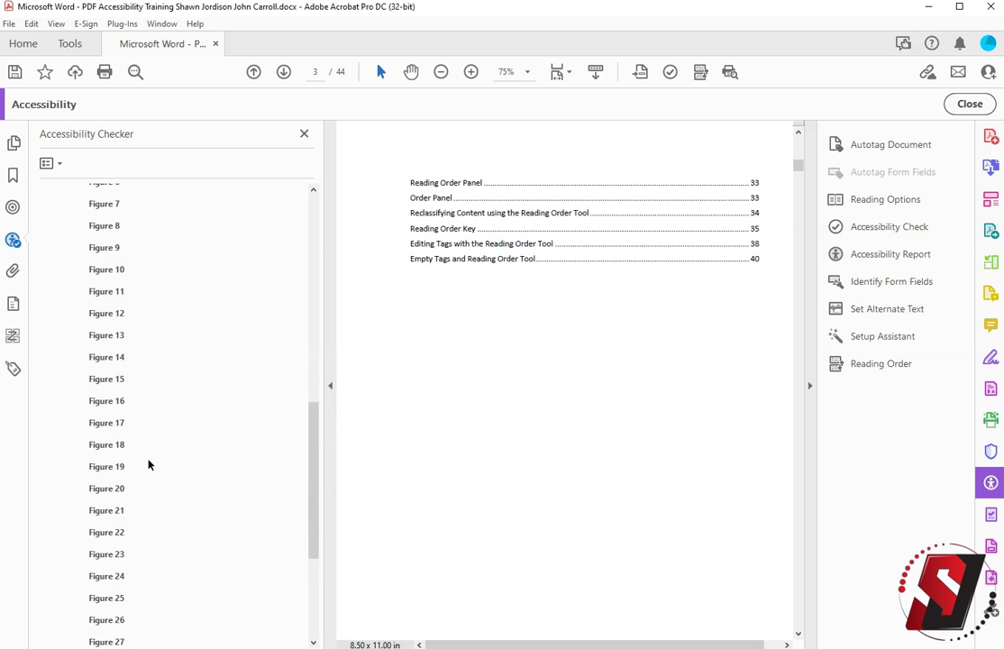
{"action": "right_click", "coordinate": [116, 282]}
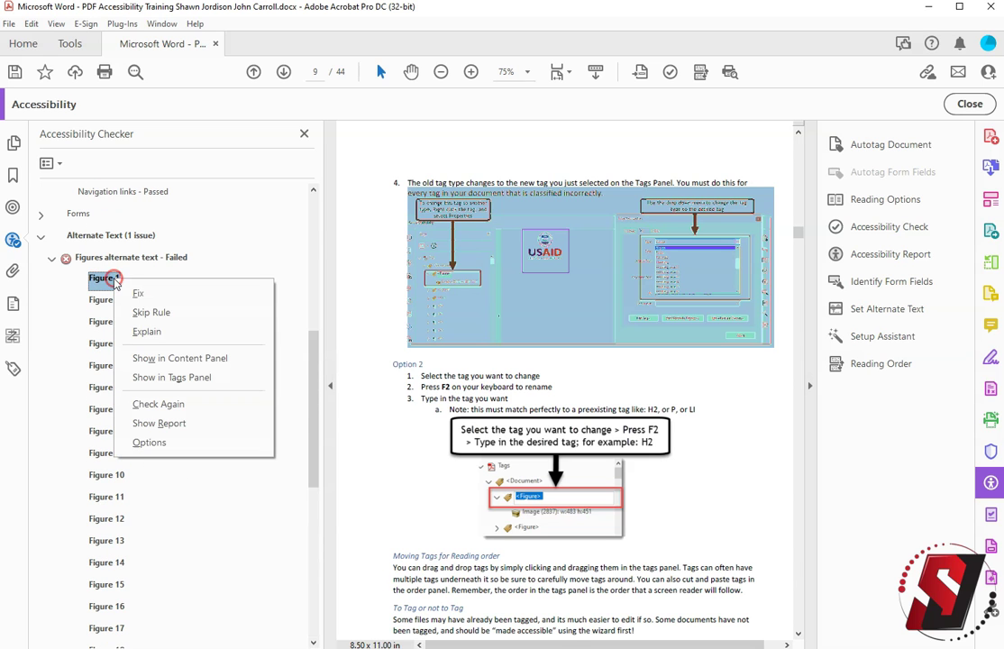
{"action": "left_click", "coordinate": [135, 260]}
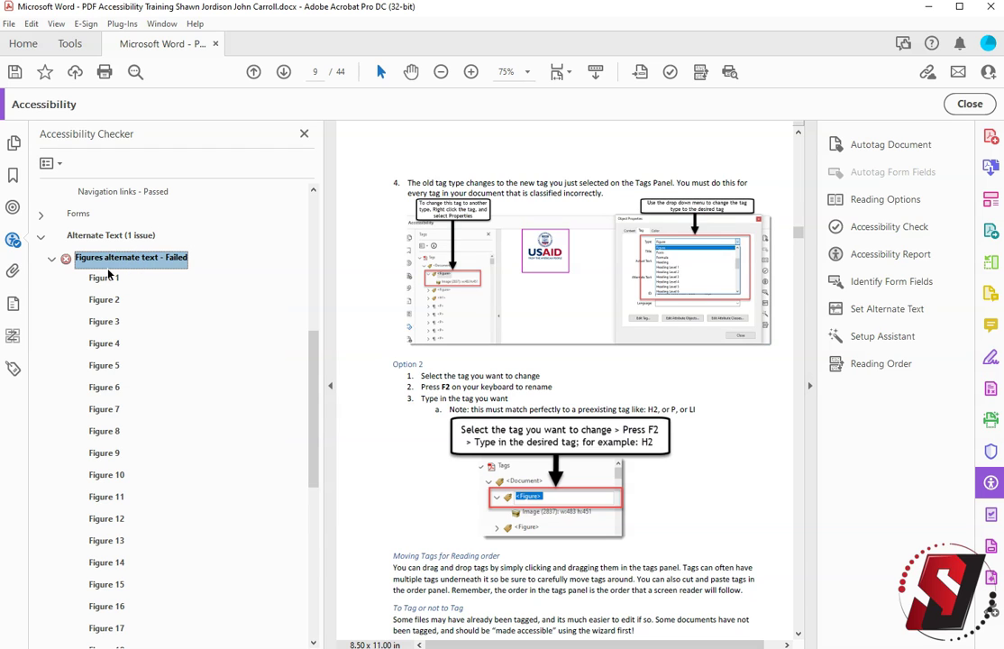
{"action": "right_click", "coordinate": [104, 262]}
{"action": "left_click", "coordinate": [140, 275]}
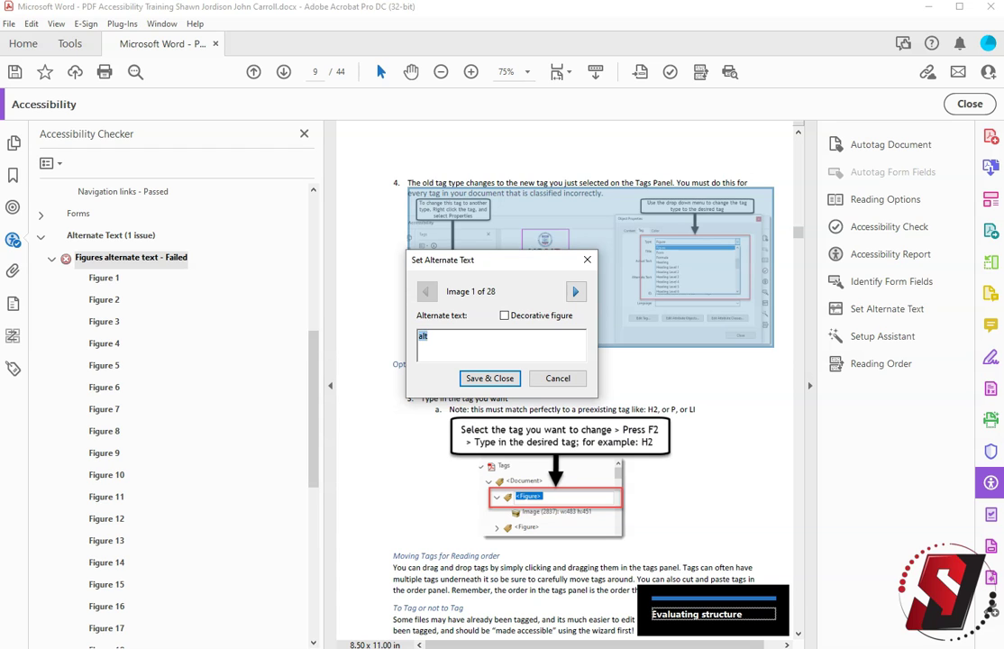
Step through the figures from Image 1 to Image 28 of 28.
{"action": "left_click", "coordinate": [575, 291]}
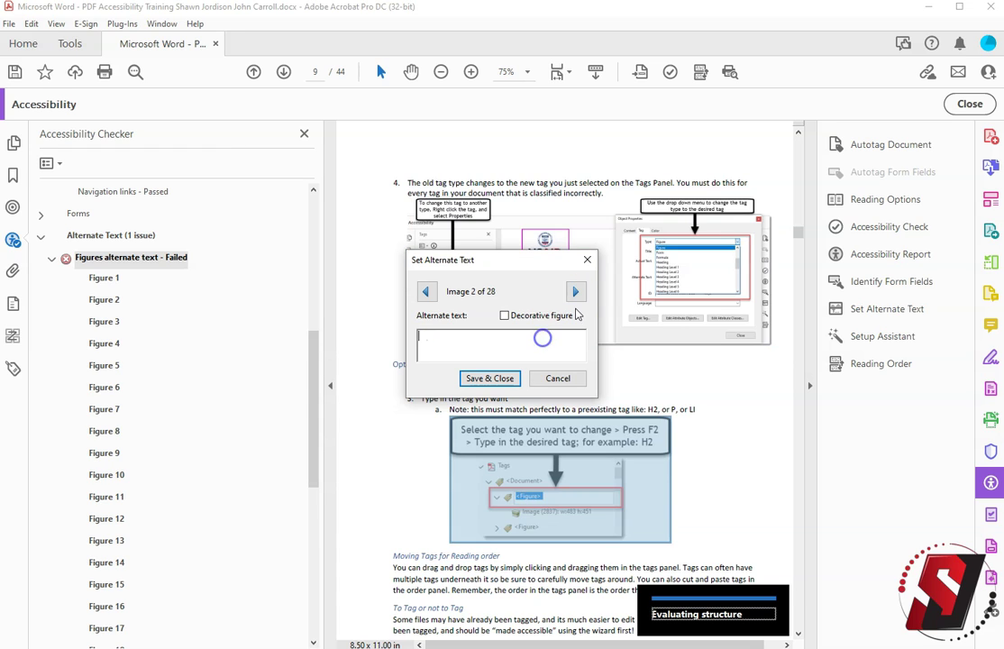
{"action": "left_click", "coordinate": [575, 291]}
{"action": "left_click", "coordinate": [576, 293]}
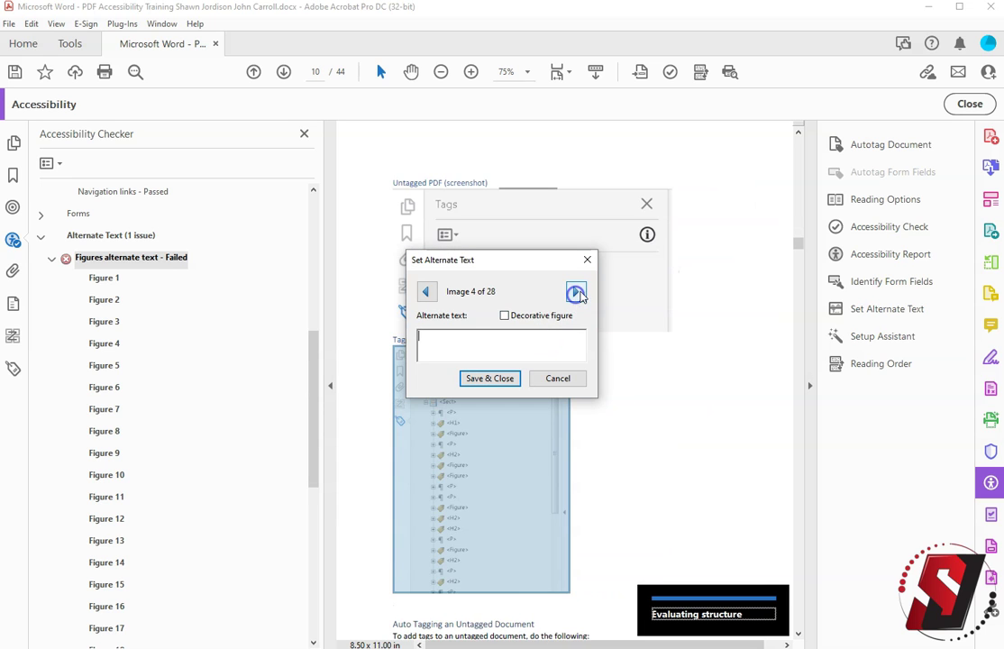
{"action": "left_click", "coordinate": [575, 291]}
{"action": "left_click", "coordinate": [575, 292]}
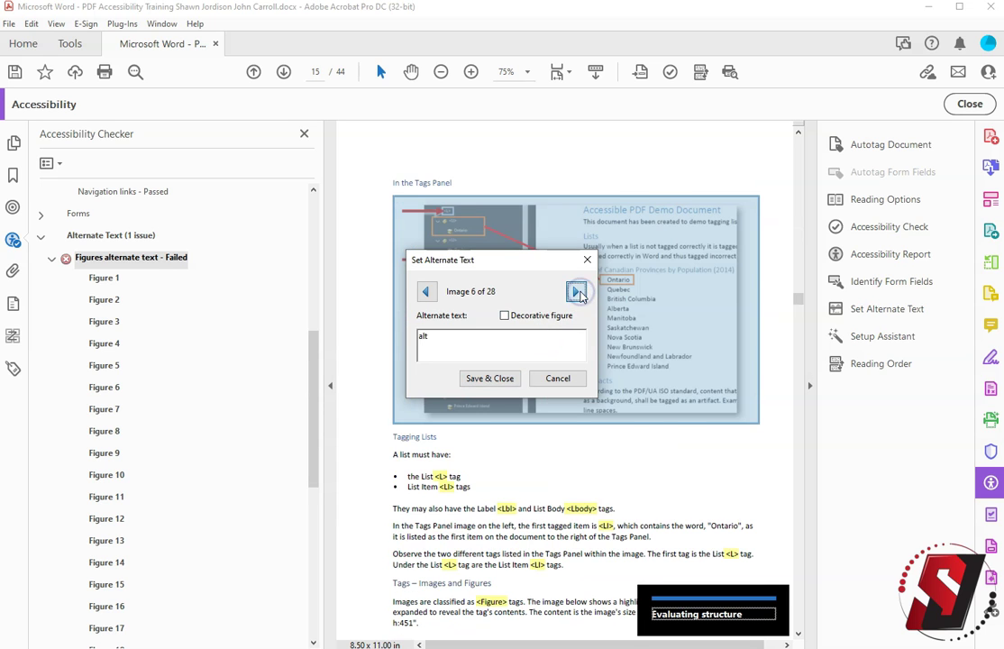
{"action": "left_click", "coordinate": [575, 291]}
{"action": "left_click", "coordinate": [576, 291]}
{"action": "left_click", "coordinate": [575, 291]}
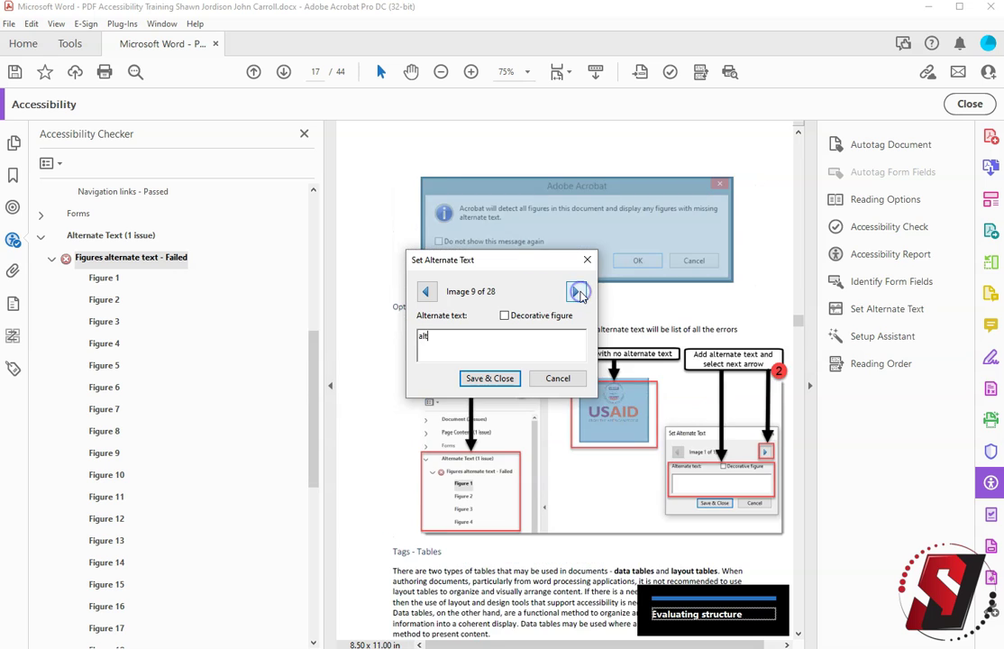
{"action": "left_click", "coordinate": [575, 291]}
{"action": "left_click", "coordinate": [578, 292]}
{"action": "left_click", "coordinate": [577, 293]}
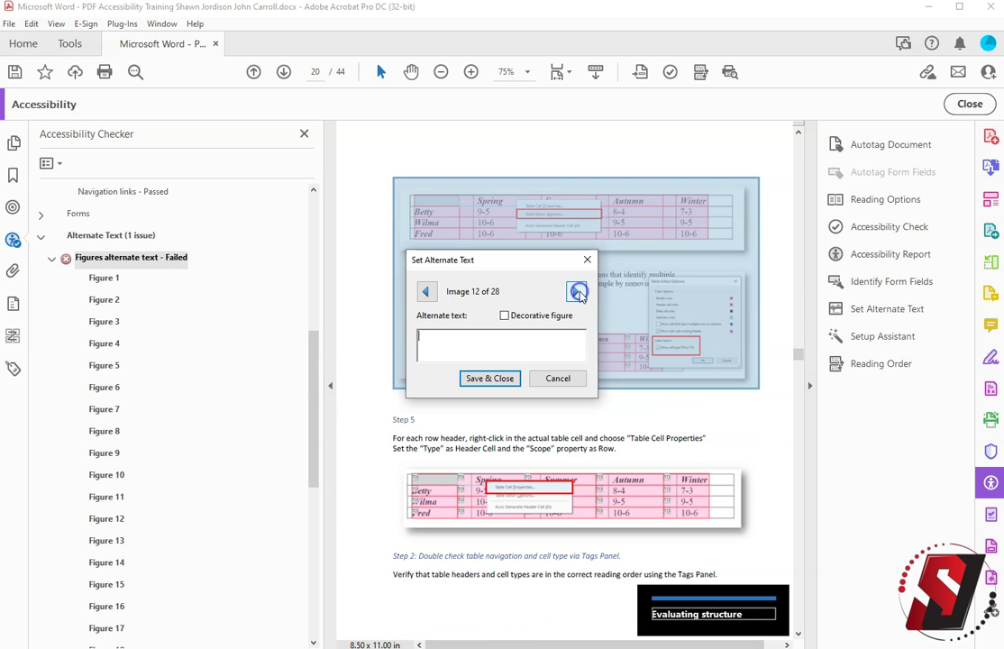
{"action": "left_click", "coordinate": [577, 292]}
{"action": "left_click", "coordinate": [577, 292]}
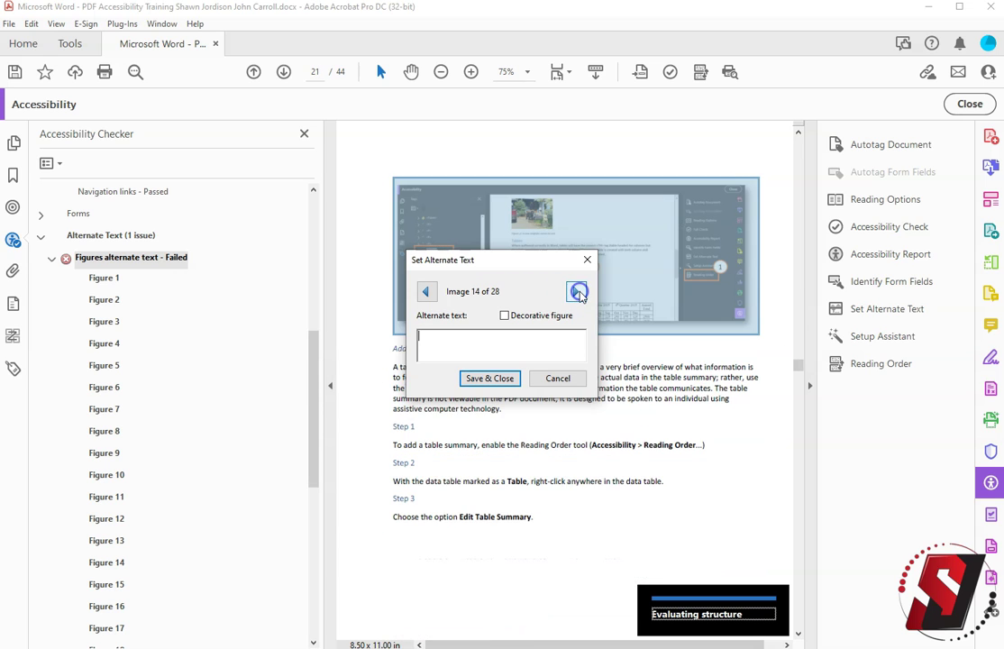
{"action": "left_click", "coordinate": [577, 292]}
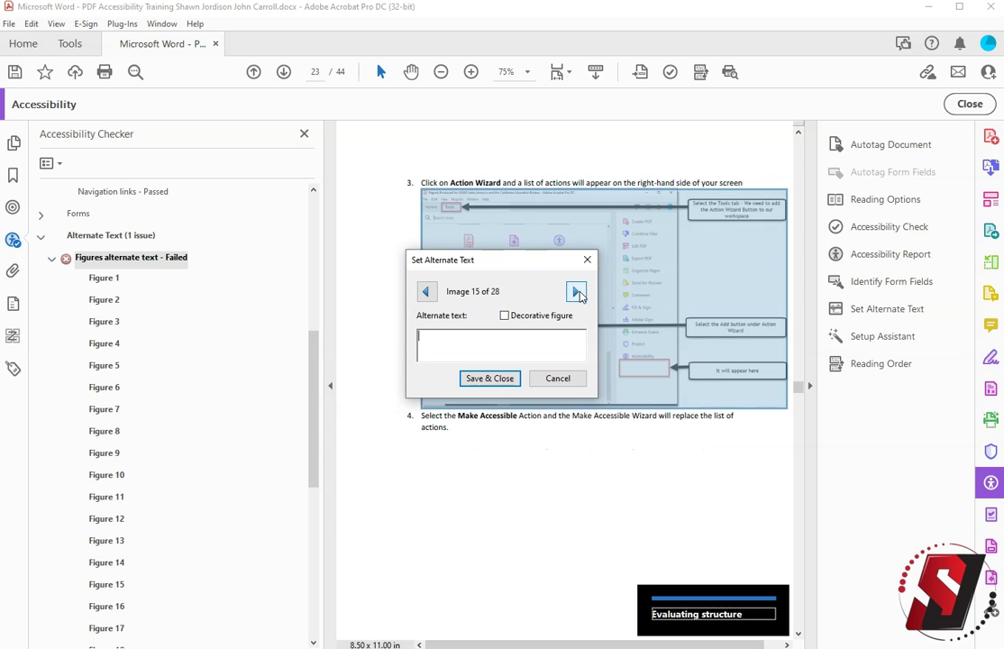
{"action": "left_click", "coordinate": [578, 292]}
{"action": "left_click", "coordinate": [578, 292]}
{"action": "left_click", "coordinate": [578, 292]}
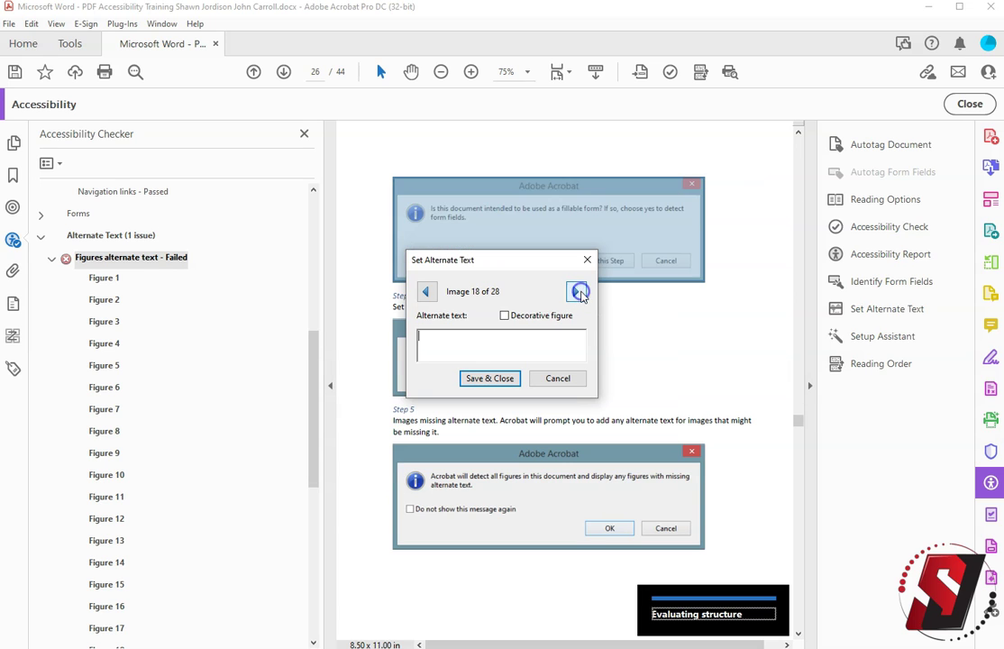
{"action": "left_click", "coordinate": [578, 292]}
{"action": "left_click", "coordinate": [578, 292]}
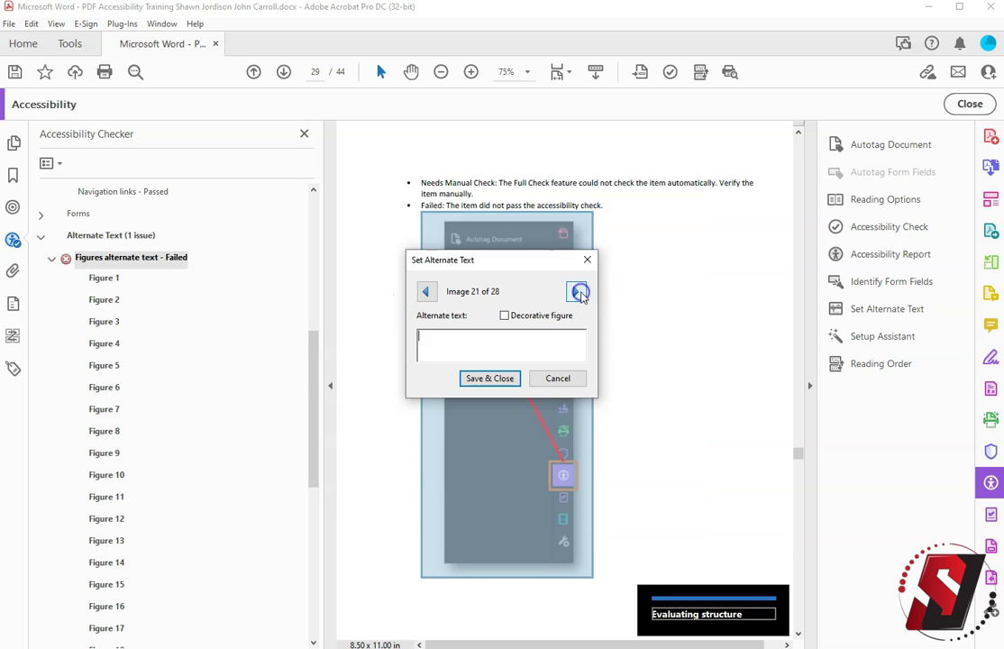
{"action": "left_click", "coordinate": [578, 292]}
{"action": "left_click", "coordinate": [578, 292]}
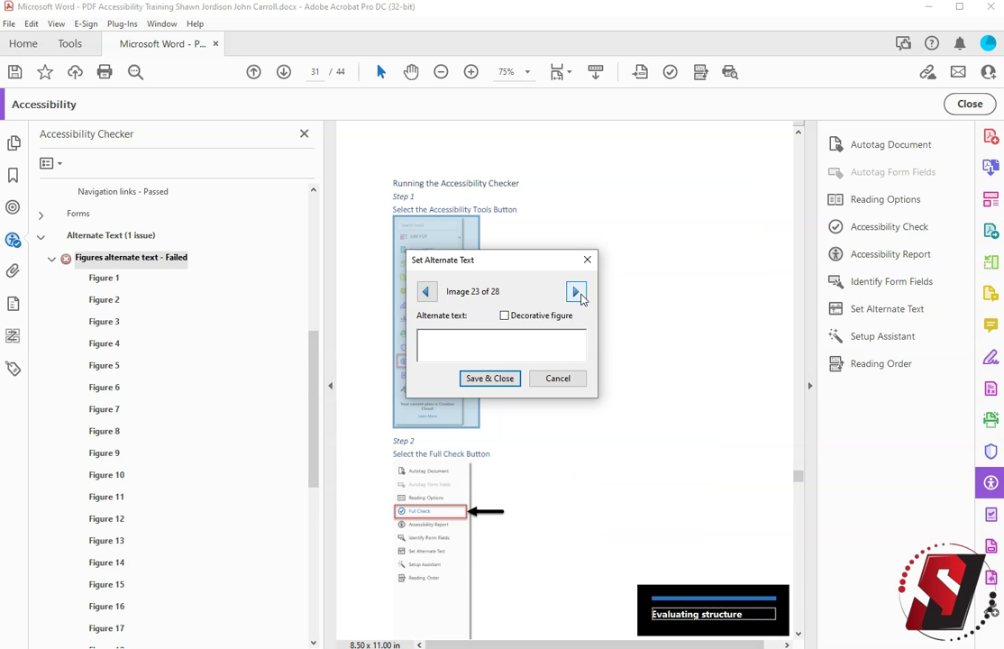
{"action": "left_click", "coordinate": [578, 292]}
{"action": "left_click", "coordinate": [578, 292]}
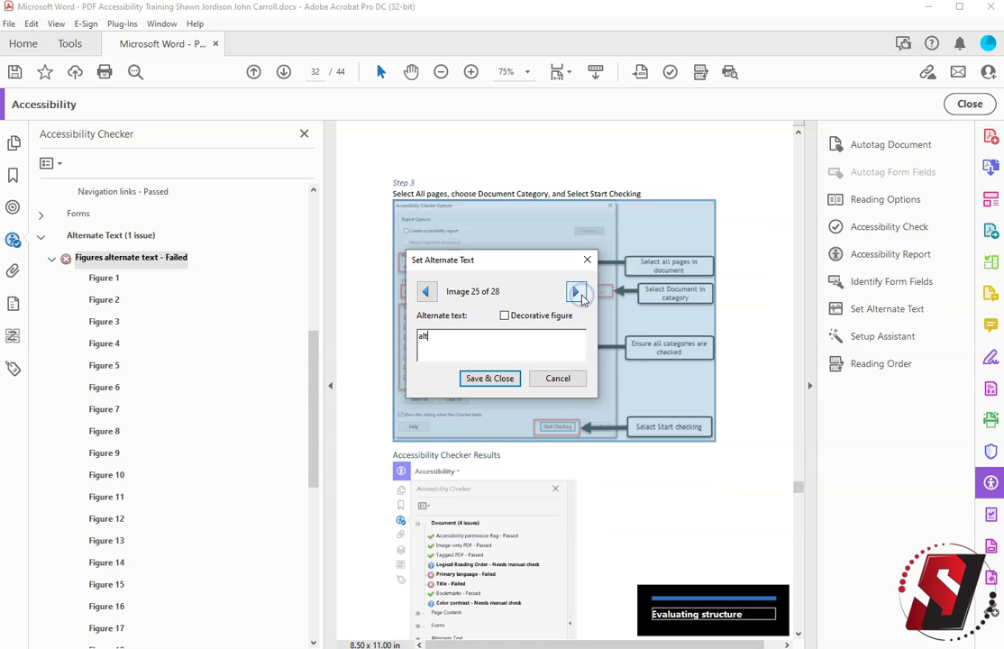
{"action": "left_click", "coordinate": [578, 292]}
{"action": "left_click", "coordinate": [578, 292]}
{"action": "left_click", "coordinate": [578, 292]}
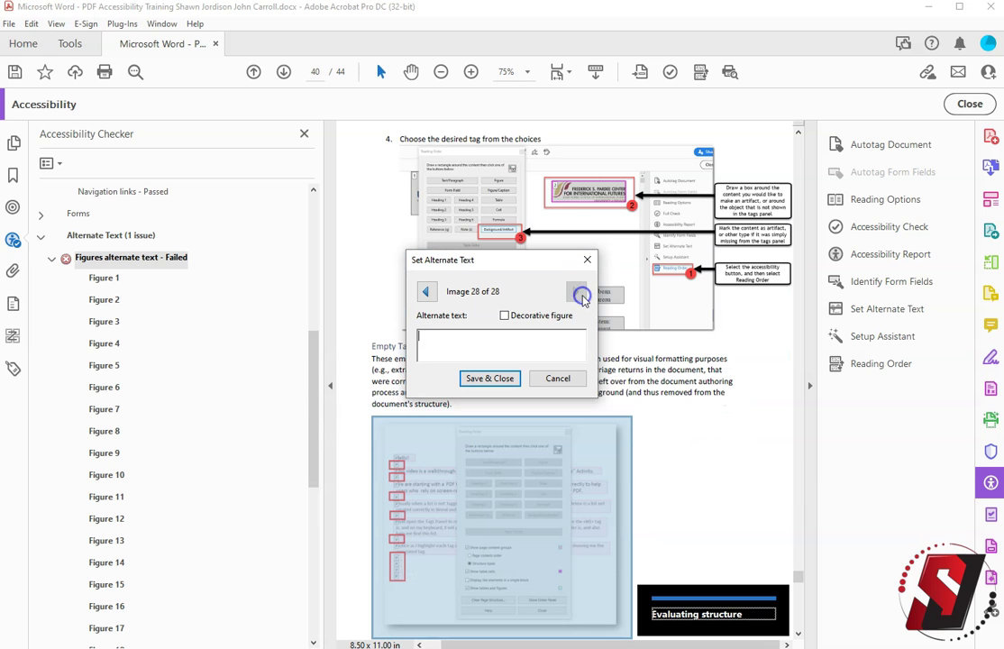
Enter 'alt' as alternate text for image 28 and Save & Close.
{"action": "left_click", "coordinate": [451, 354]}
{"action": "type", "text": "alt"}
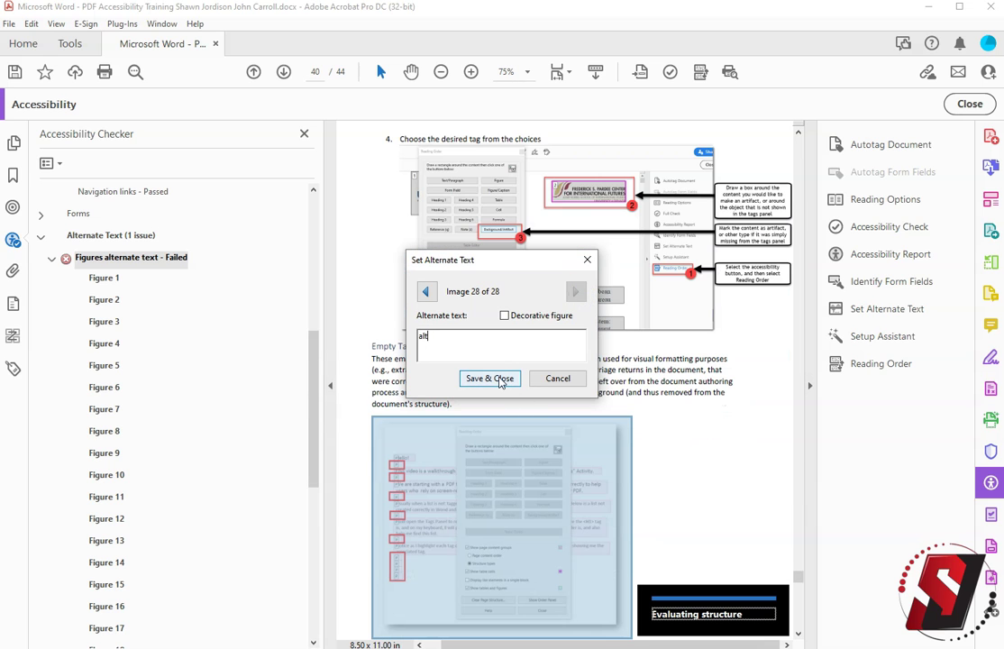
{"action": "left_click", "coordinate": [490, 379]}
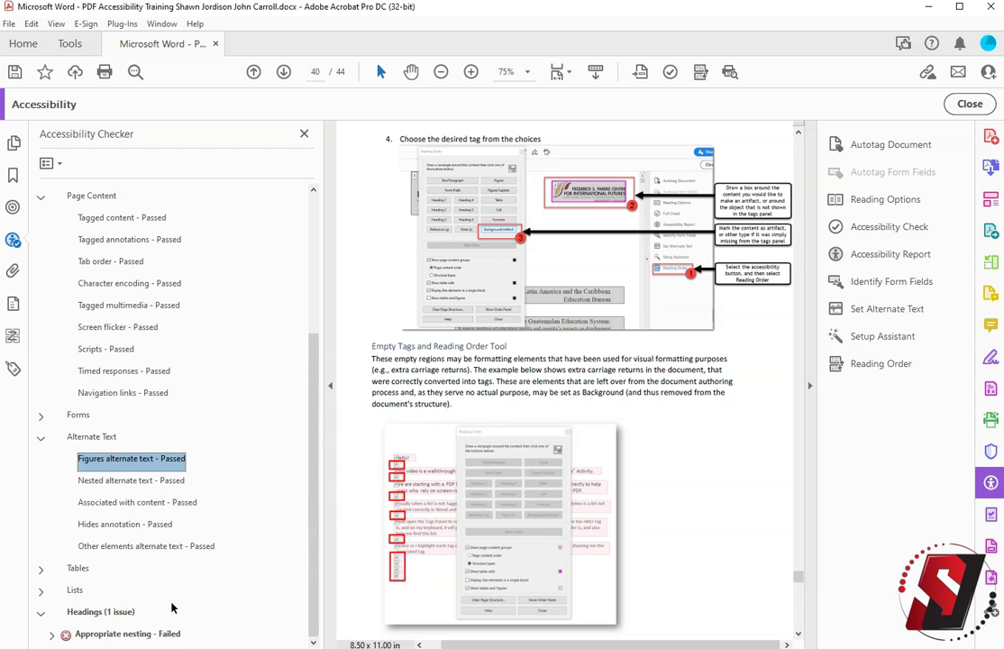
Show the failing nesting Element 1 in the Tags panel and select its H3 tag.
{"action": "left_click", "coordinate": [51, 635]}
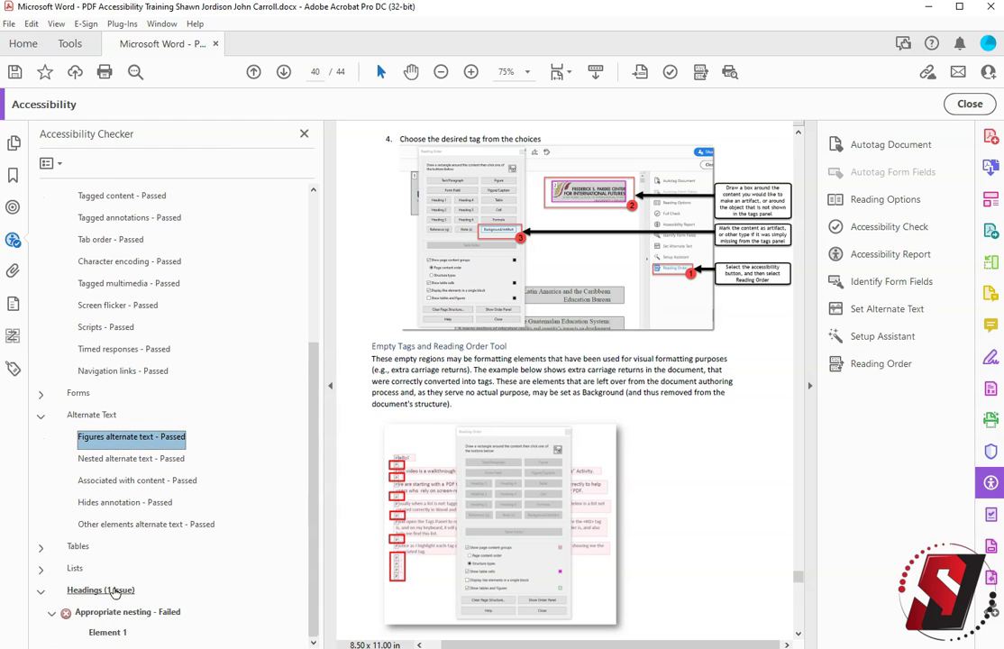
{"action": "left_click", "coordinate": [105, 632]}
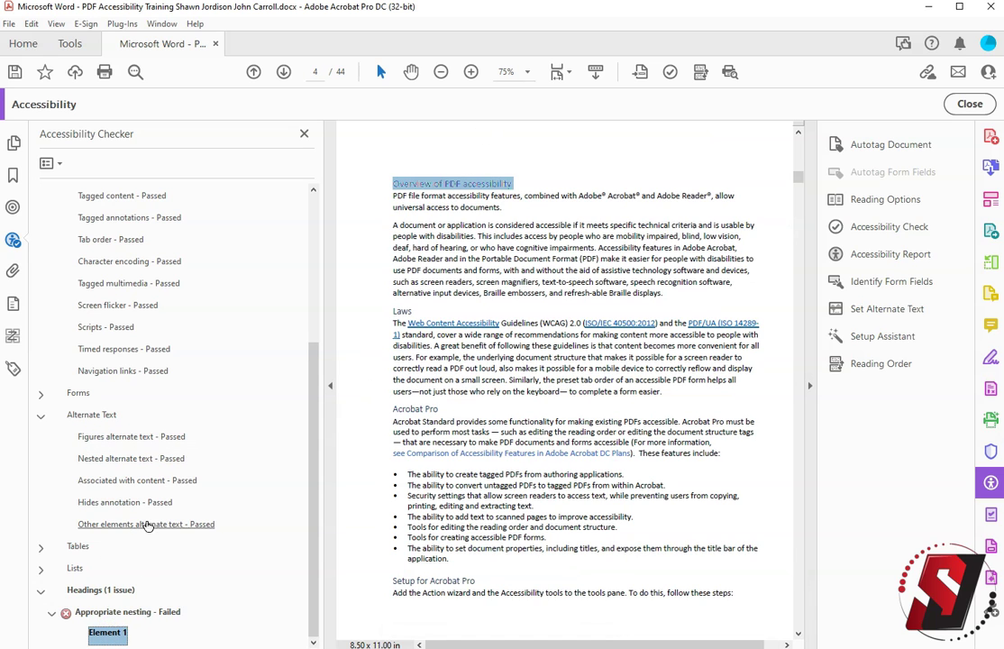
{"action": "right_click", "coordinate": [115, 633]}
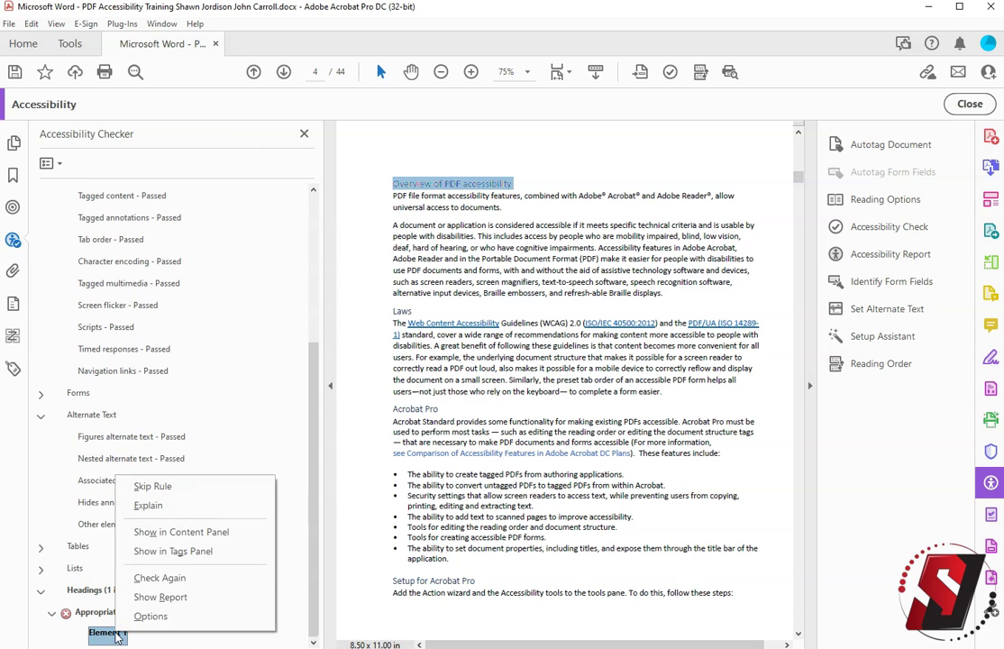
{"action": "left_click", "coordinate": [190, 549]}
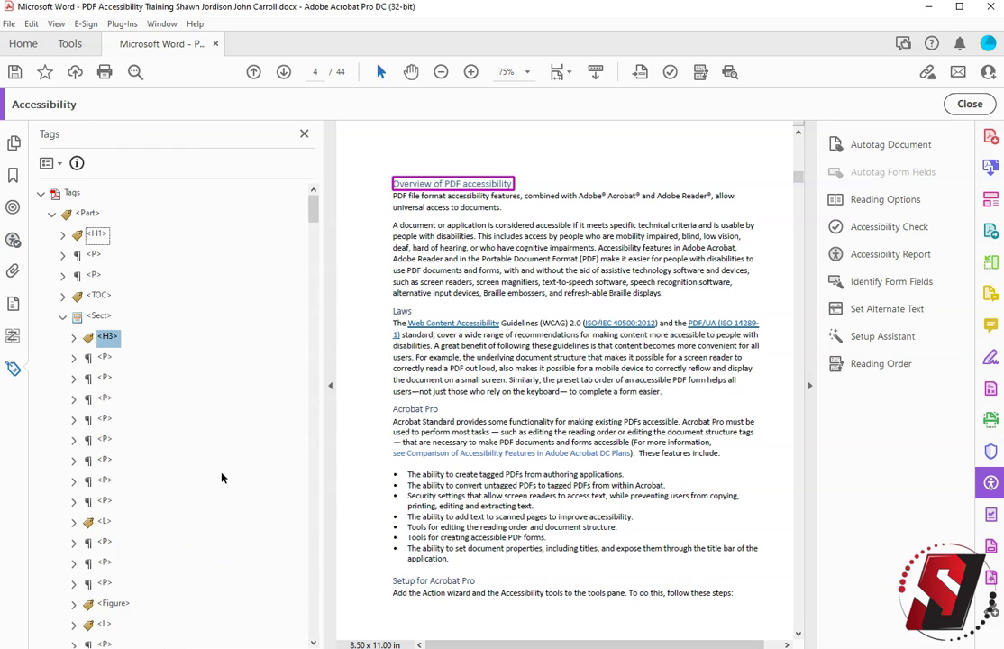
{"action": "left_click", "coordinate": [110, 348]}
Rename the top-level Part tag to <Document>.
{"action": "left_click", "coordinate": [90, 214]}
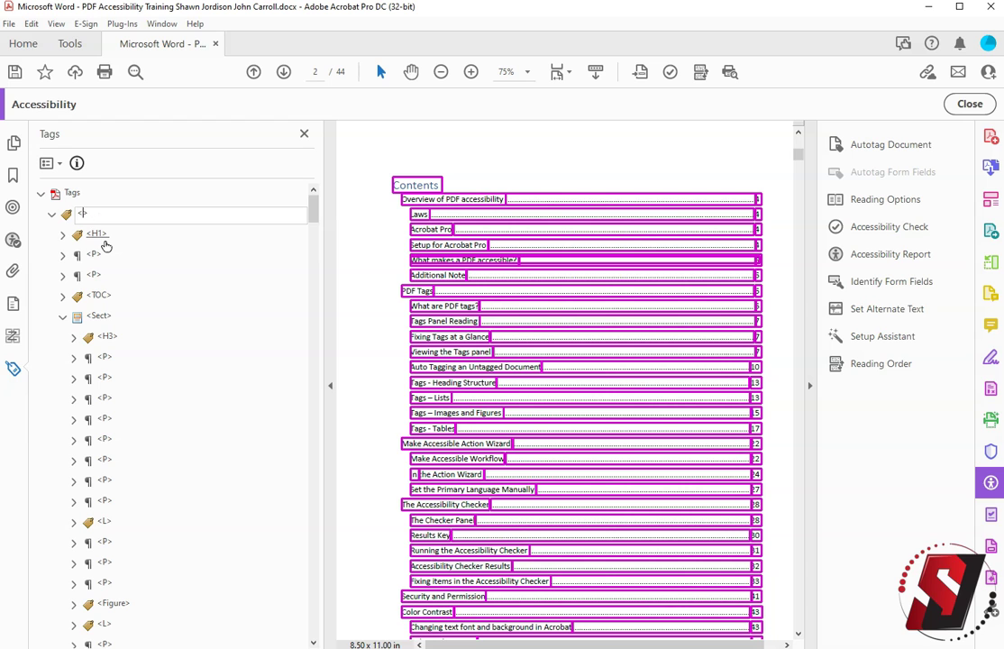
{"action": "type", "text": "<Document>"}
{"action": "key", "text": "Return"}
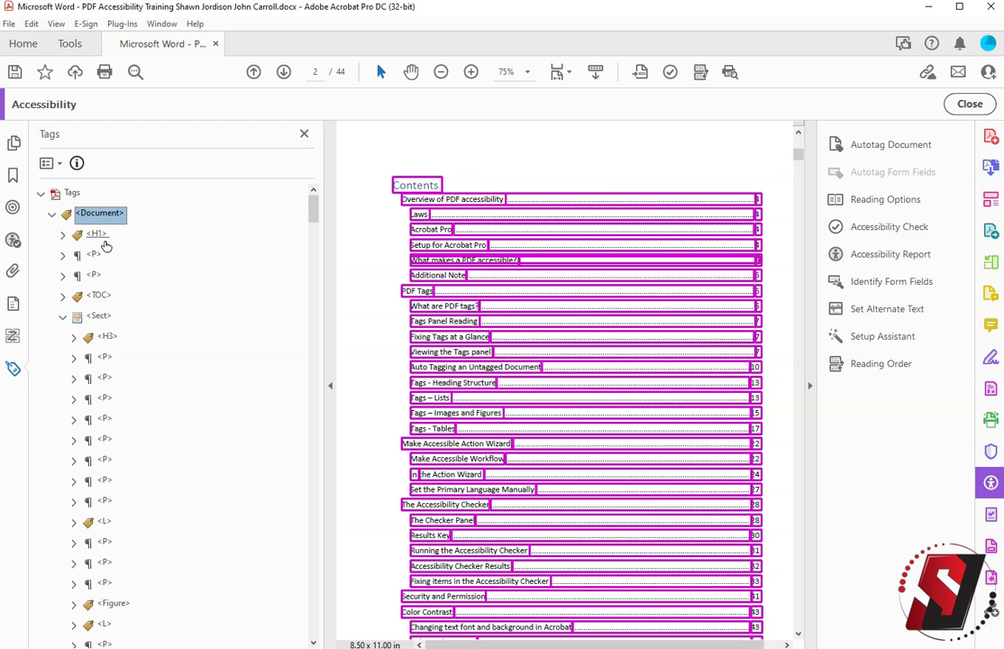
Cut both Link - OBJR tags out of the H1 heading and paste them after the TOC tag.
{"action": "left_click", "coordinate": [99, 235]}
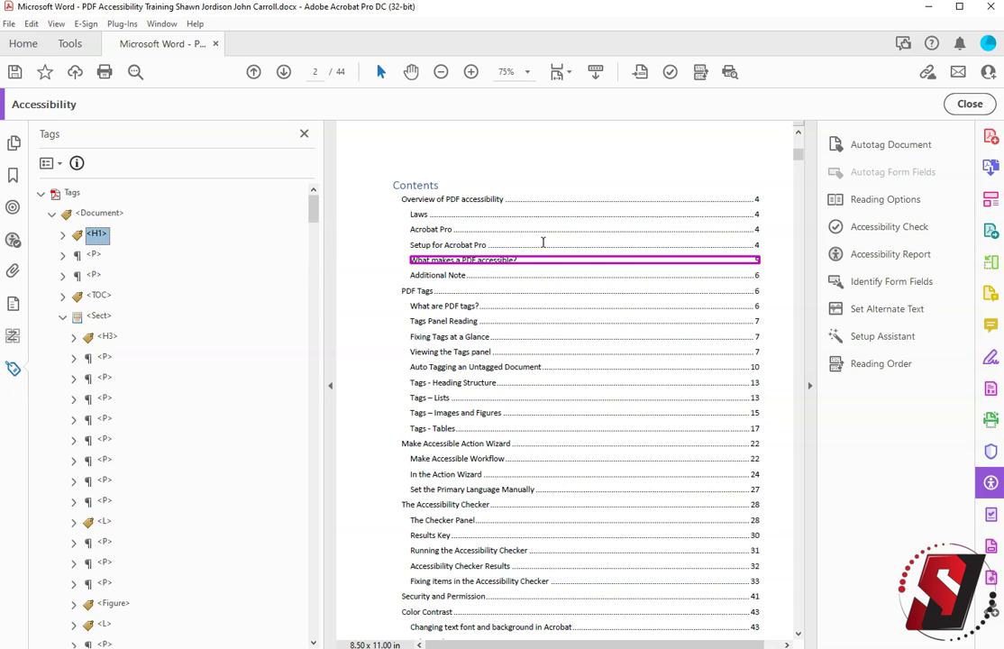
{"action": "key", "text": "Right"}
{"action": "key", "text": "Down"}
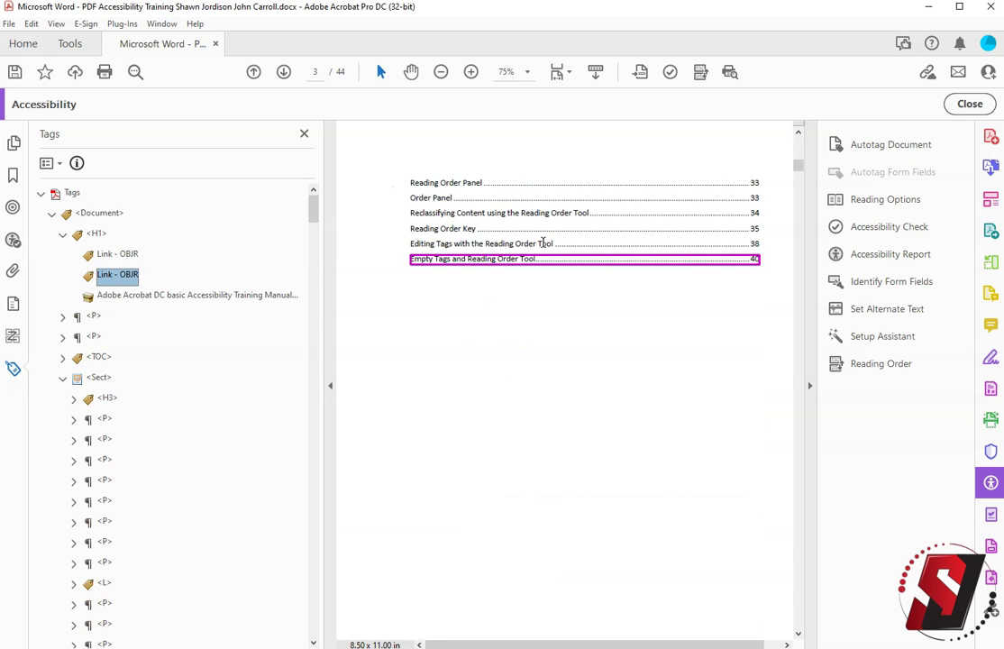
{"action": "key", "text": "Down"}
{"action": "key", "text": "Down"}
{"action": "key", "text": "Down"}
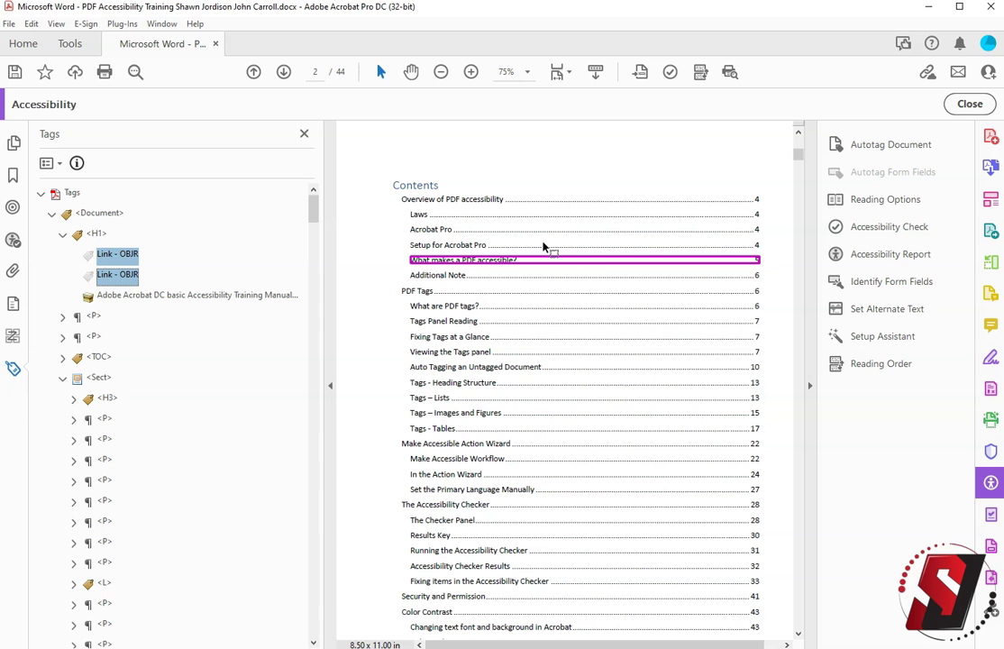
{"action": "key", "text": "Left"}
{"action": "key", "text": "Left"}
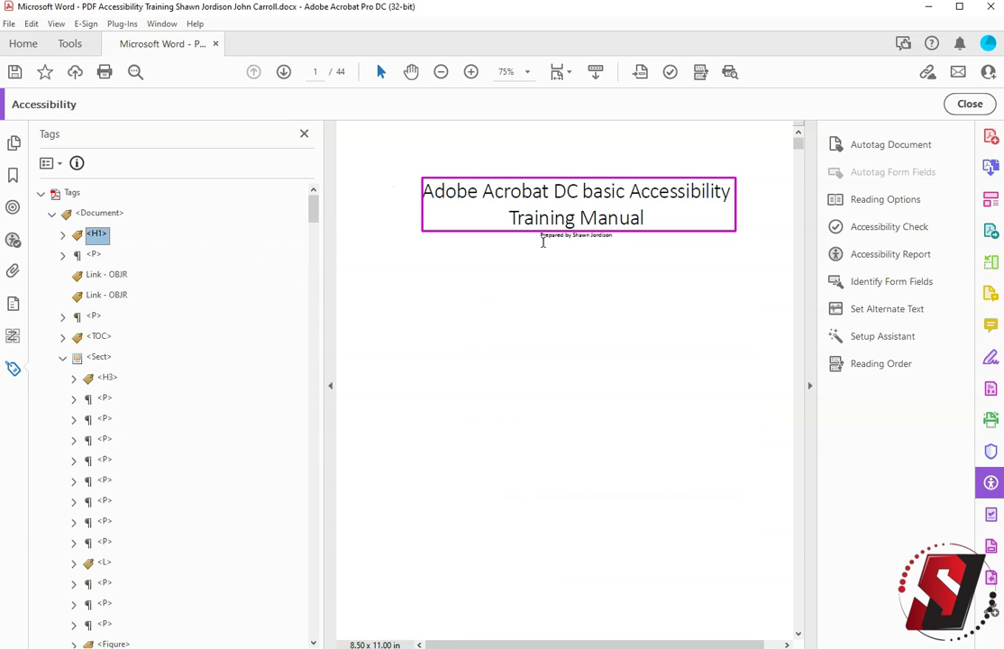
{"action": "key", "text": "Down"}
{"action": "key", "text": "Down"}
{"action": "key", "text": "shift+Down"}
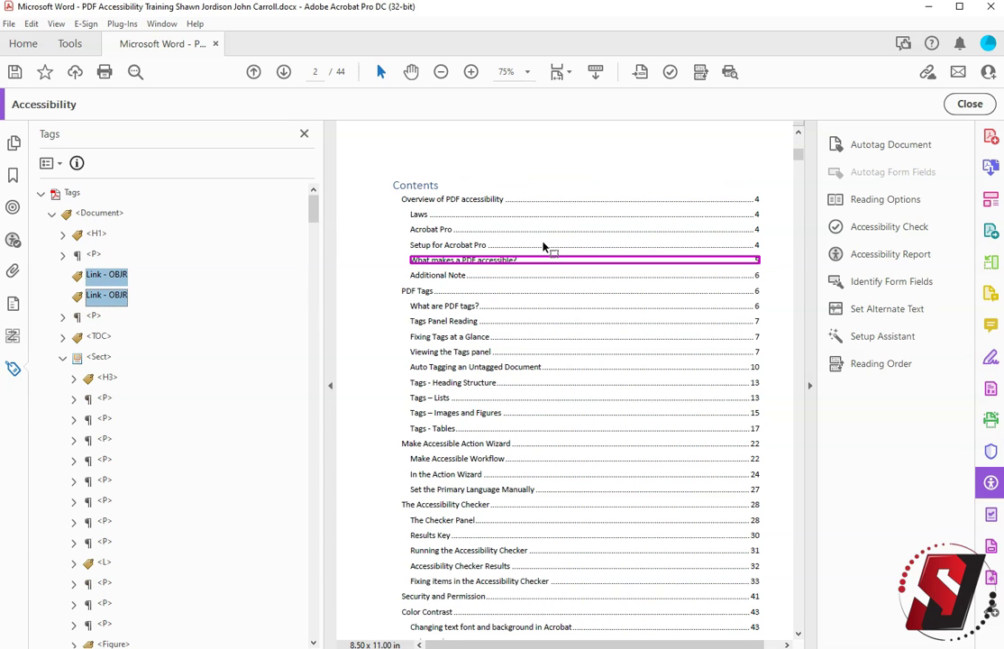
{"action": "key", "text": "Down"}
{"action": "key", "text": "Down"}
{"action": "key", "text": "Up"}
{"action": "key", "text": "Up"}
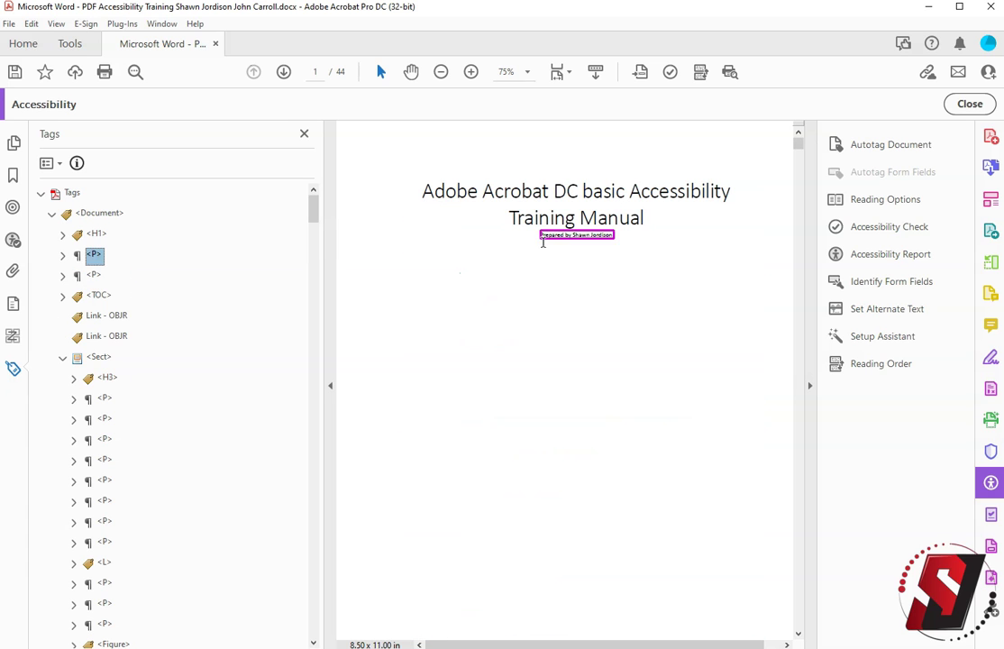
{"action": "key", "text": "Up"}
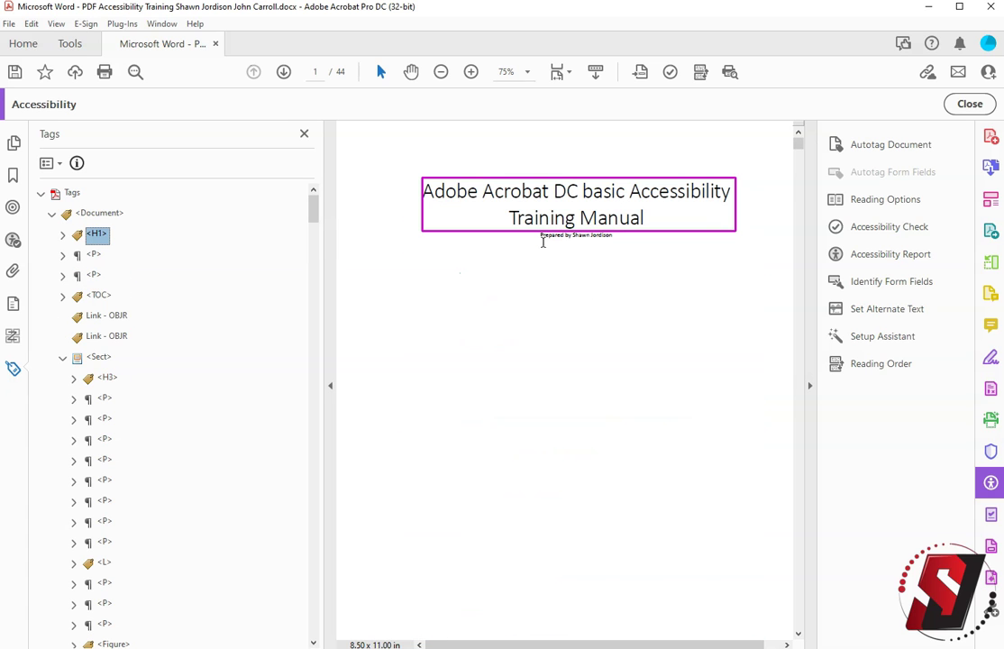
{"action": "key", "text": "ctrl+0"}
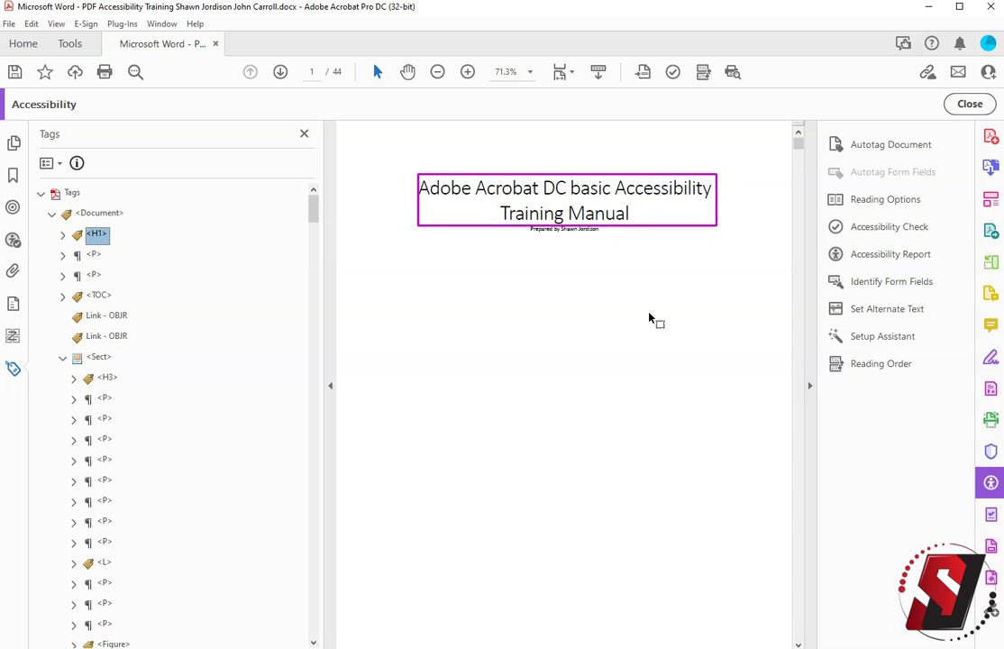
Rename the Contents title's P tag to <H2>.
{"action": "left_click", "coordinate": [96, 257]}
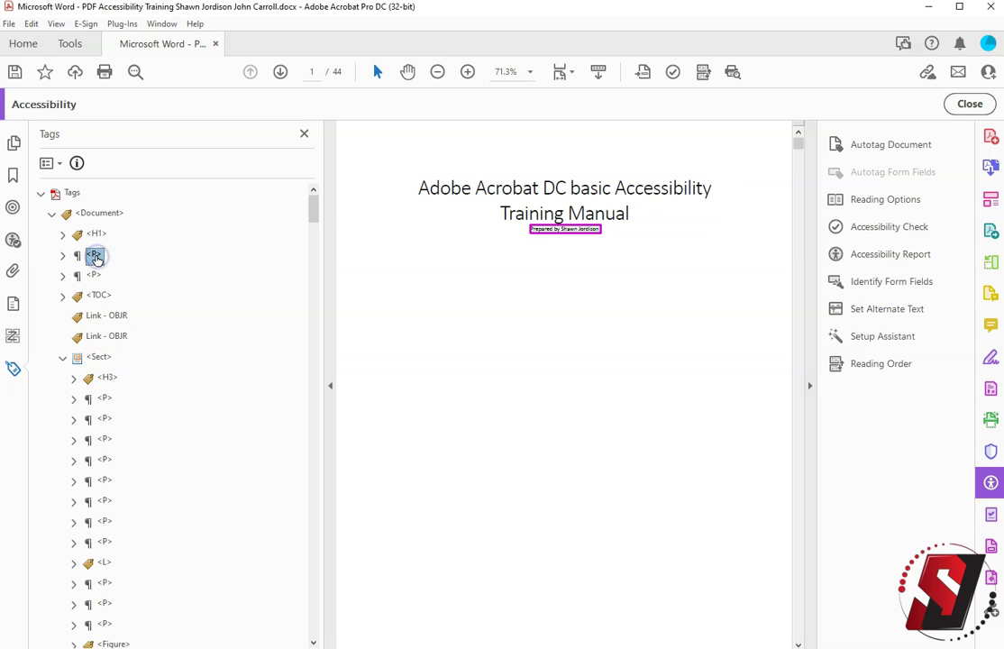
{"action": "key", "text": "Down"}
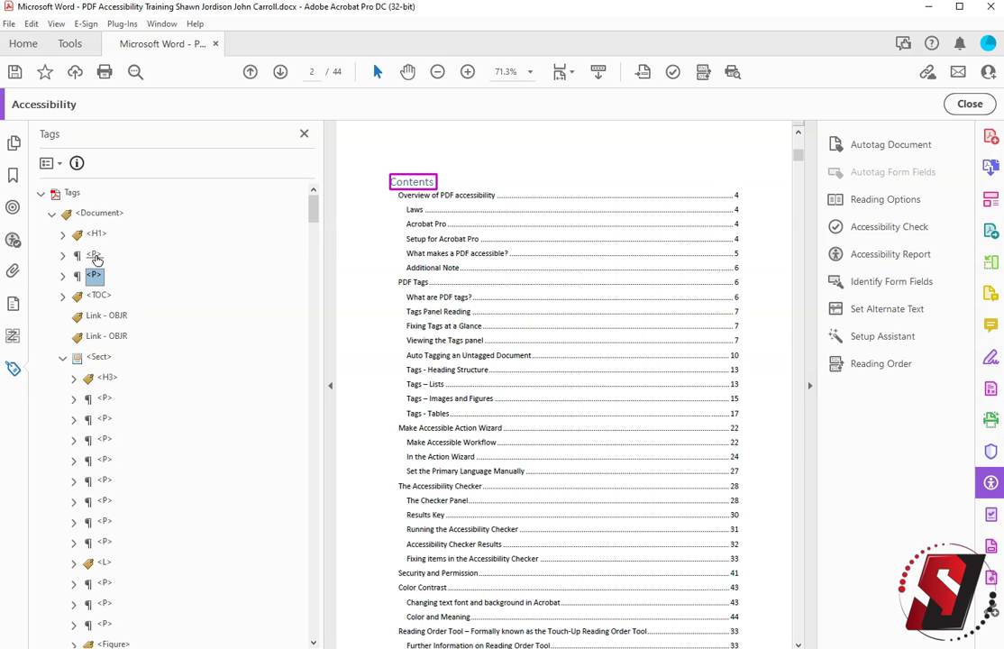
{"action": "key", "text": "F2"}
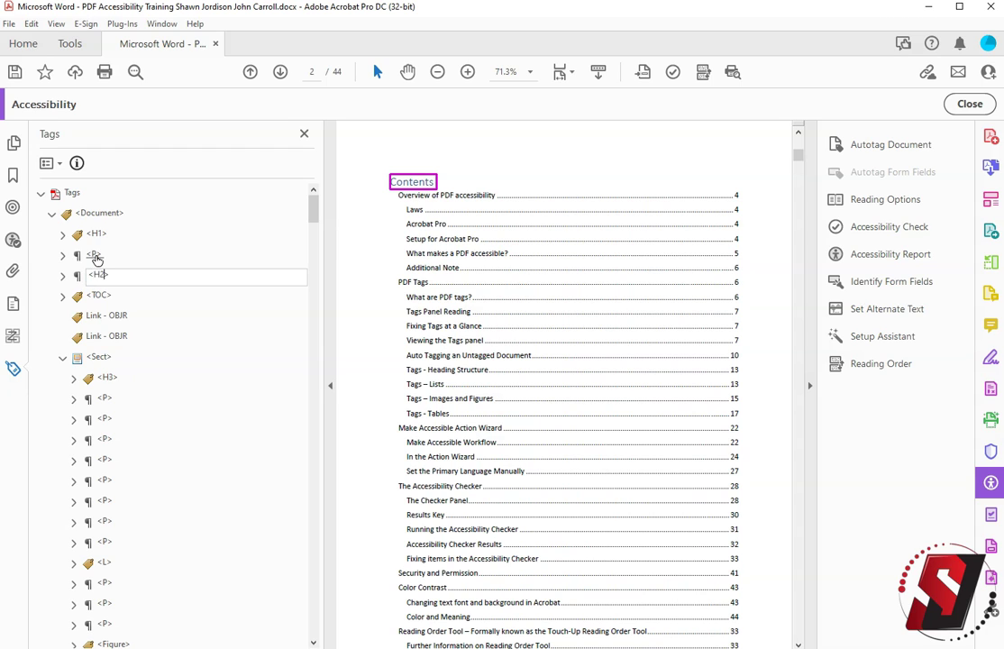
{"action": "type", "text": "<H2"}
{"action": "key", "text": "Return"}
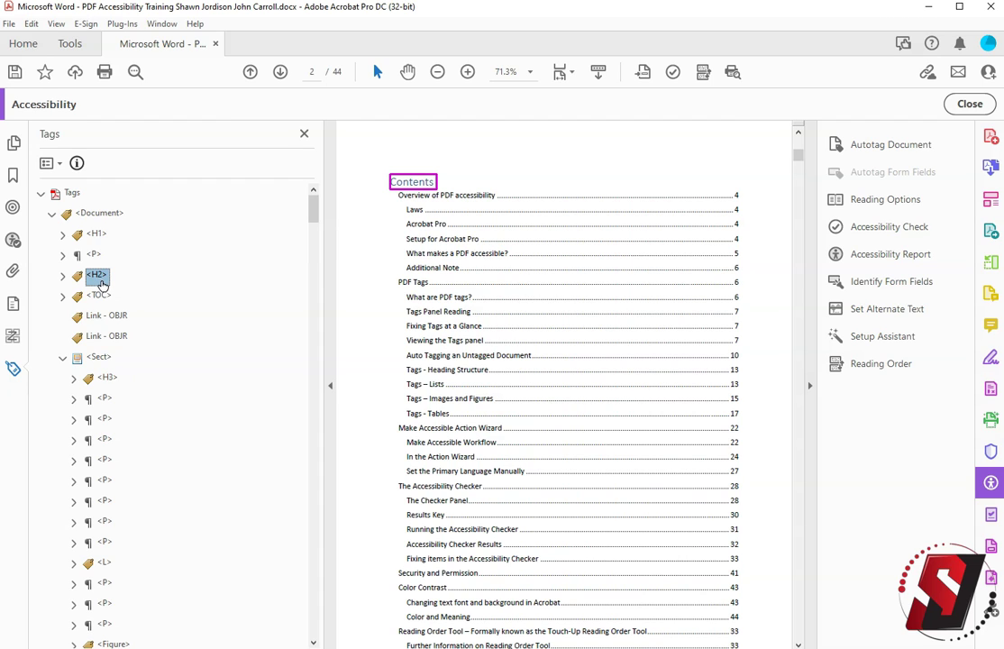
Confirm in the tag's Object Properties that its type is Heading Level 2.
{"action": "right_click", "coordinate": [101, 284]}
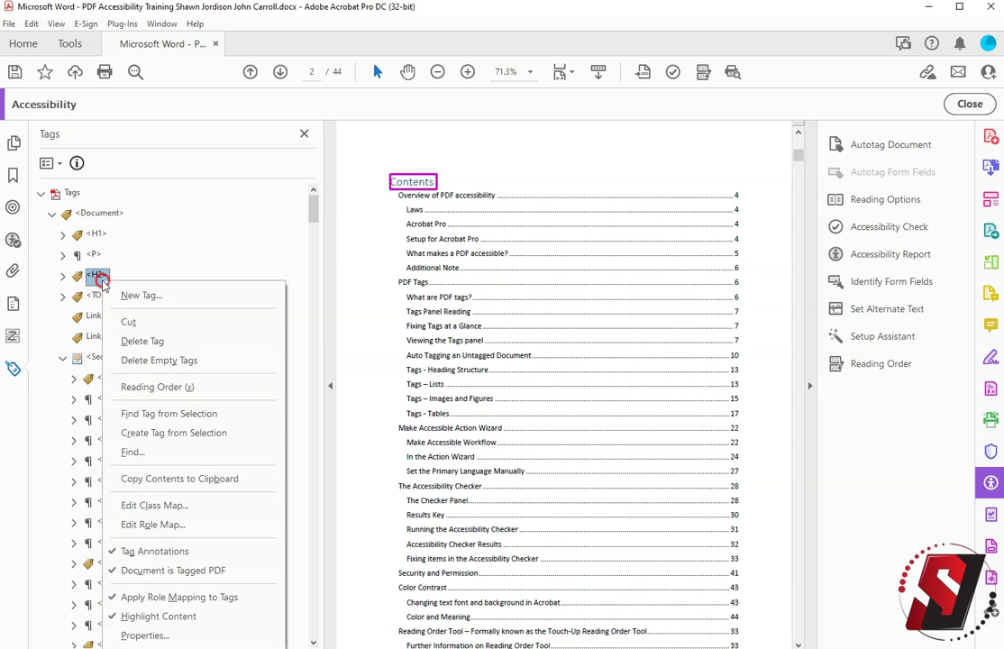
{"action": "left_click", "coordinate": [169, 635]}
{"action": "left_click", "coordinate": [515, 236]}
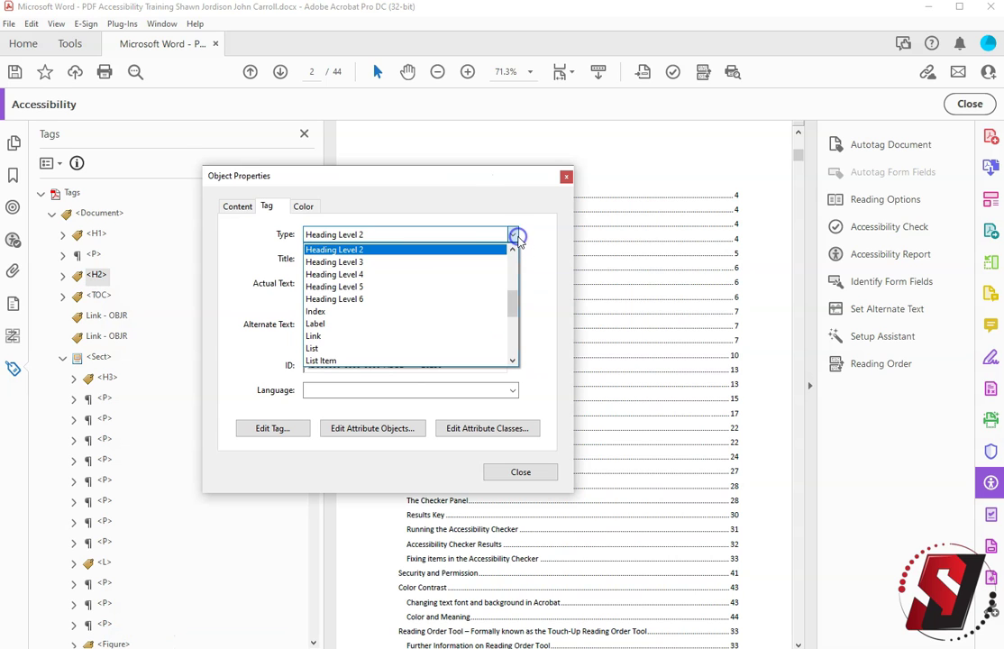
{"action": "left_click", "coordinate": [523, 473]}
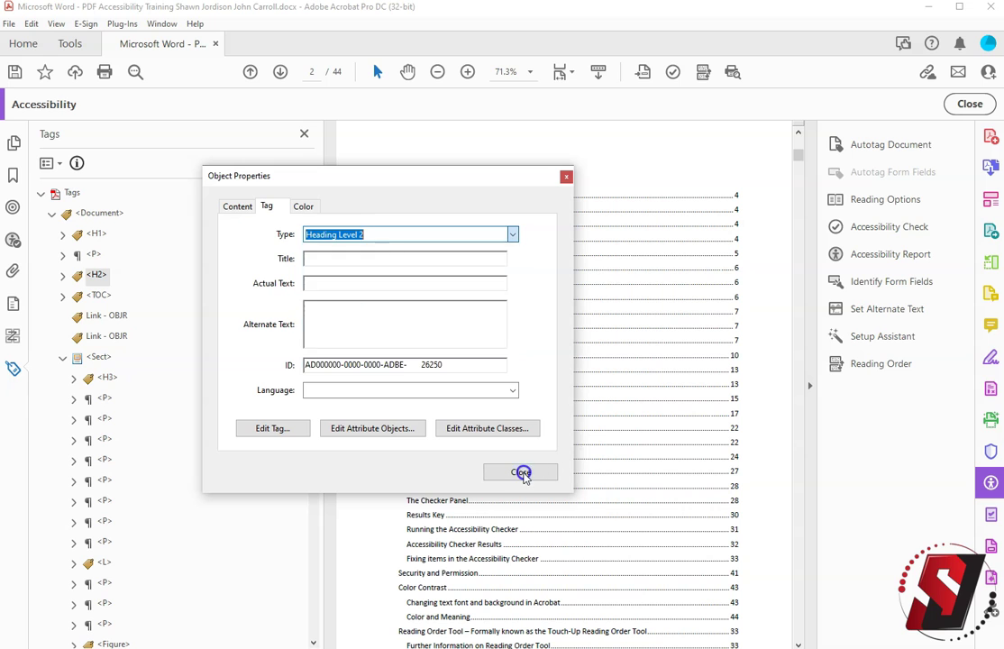
Nest the first loose Link - OBJR tag in the 'What makes a PDF accessible?' entry's page tag.
{"action": "left_click", "coordinate": [101, 295]}
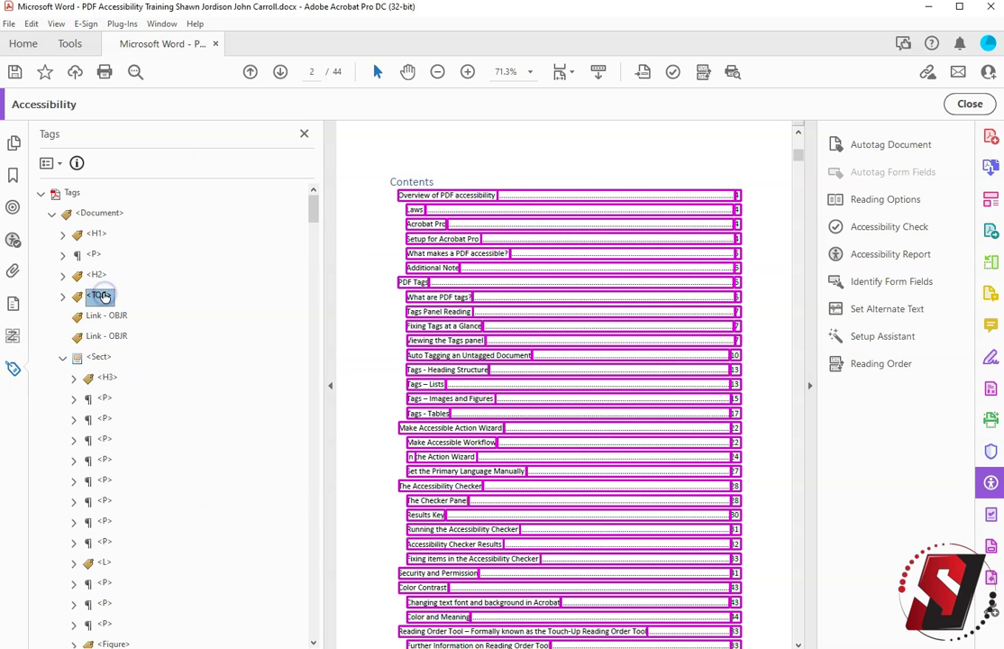
{"action": "key", "text": "Right"}
{"action": "key", "text": "Down"}
{"action": "key", "text": "Down"}
{"action": "key", "text": "Down"}
{"action": "key", "text": "Down"}
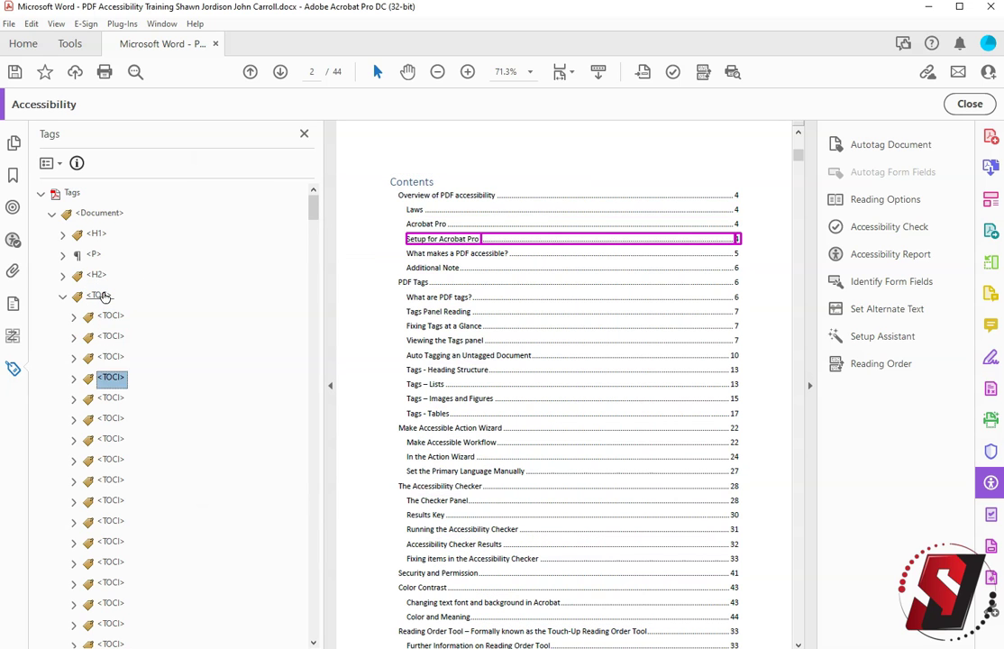
{"action": "key", "text": "Down"}
{"action": "key", "text": "Down"}
{"action": "scroll", "coordinate": [162, 315], "scroll_direction": "down", "scroll_amount": 10}
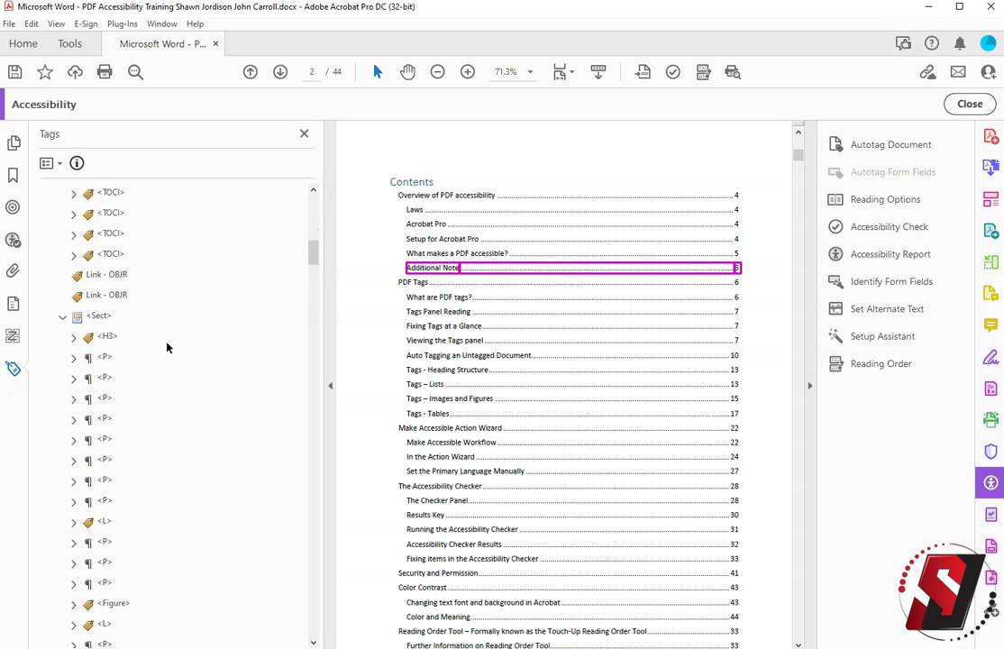
{"action": "left_click", "coordinate": [122, 275]}
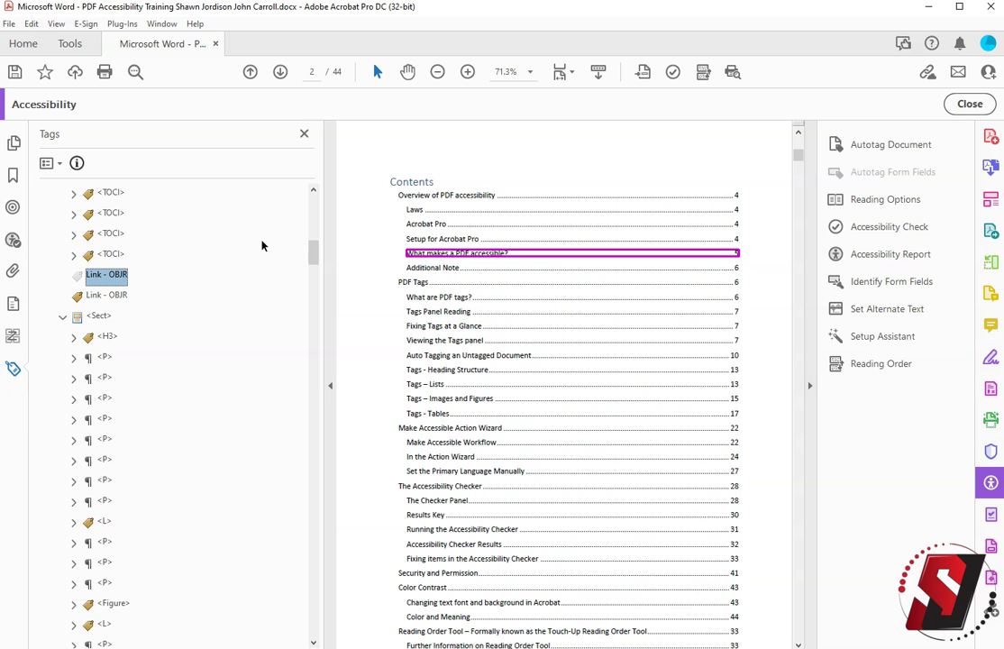
{"action": "key", "text": "Up"}
{"action": "key", "text": "Up"}
{"action": "key", "text": "Up"}
{"action": "key", "text": "Up"}
{"action": "key", "text": "Up"}
{"action": "key", "text": "Up"}
{"action": "key", "text": "Up"}
{"action": "key", "text": "Up"}
{"action": "key", "text": "Up"}
{"action": "key", "text": "Up"}
{"action": "key", "text": "Up"}
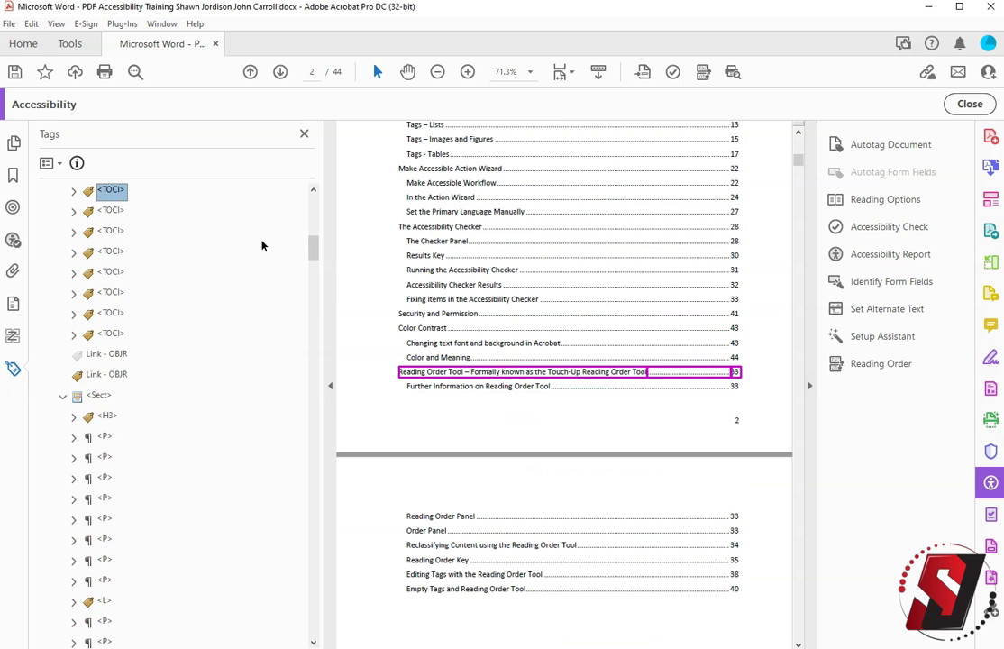
{"action": "key", "text": "Up"}
{"action": "key", "text": "Up"}
{"action": "key", "text": "Up"}
{"action": "key", "text": "Up"}
{"action": "key", "text": "Up"}
{"action": "key", "text": "Up"}
{"action": "key", "text": "Up"}
{"action": "key", "text": "Up"}
{"action": "key", "text": "Up"}
{"action": "key", "text": "Up"}
{"action": "key", "text": "Up"}
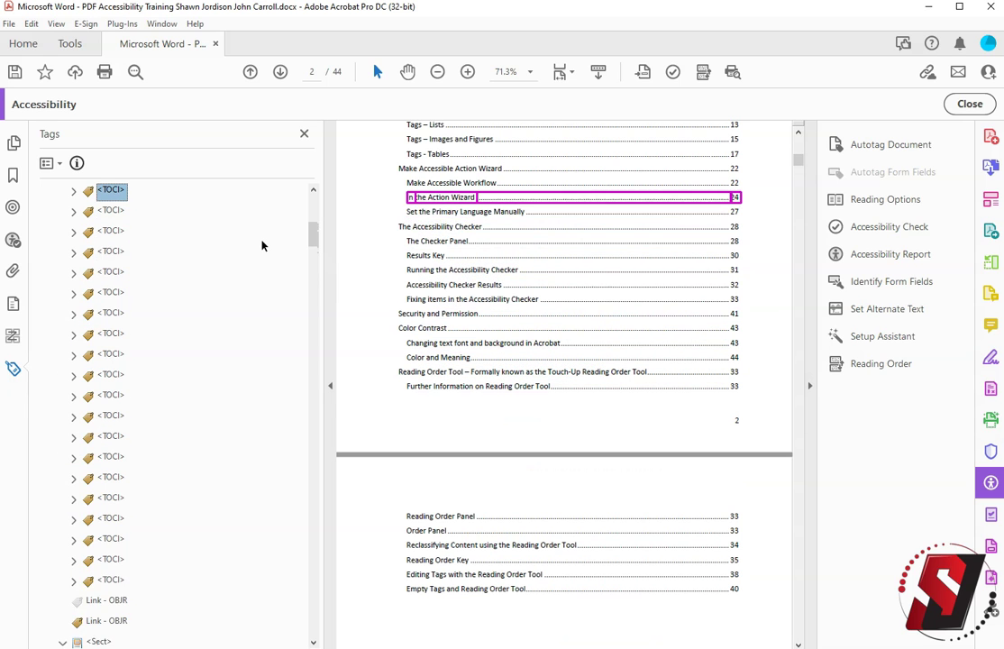
{"action": "key", "text": "Up"}
{"action": "key", "text": "Up"}
{"action": "key", "text": "Up"}
{"action": "key", "text": "Up"}
{"action": "key", "text": "Up"}
{"action": "key", "text": "Up"}
{"action": "key", "text": "Up"}
{"action": "key", "text": "Up"}
{"action": "key", "text": "Up"}
{"action": "key", "text": "Up"}
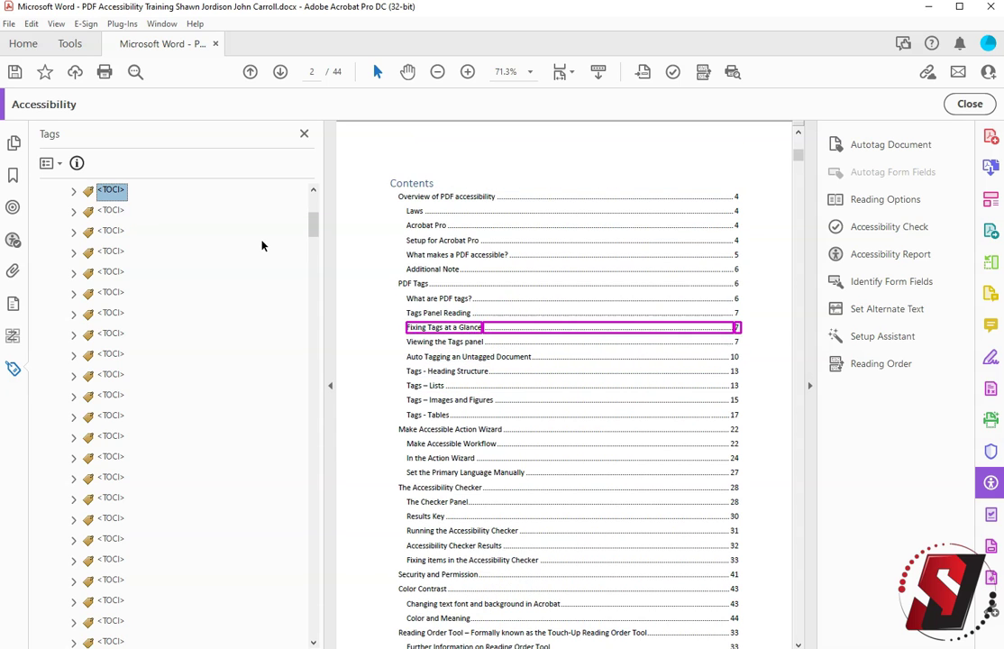
{"action": "key", "text": "Up"}
{"action": "key", "text": "Up"}
{"action": "key", "text": "Right"}
{"action": "key", "text": "Right"}
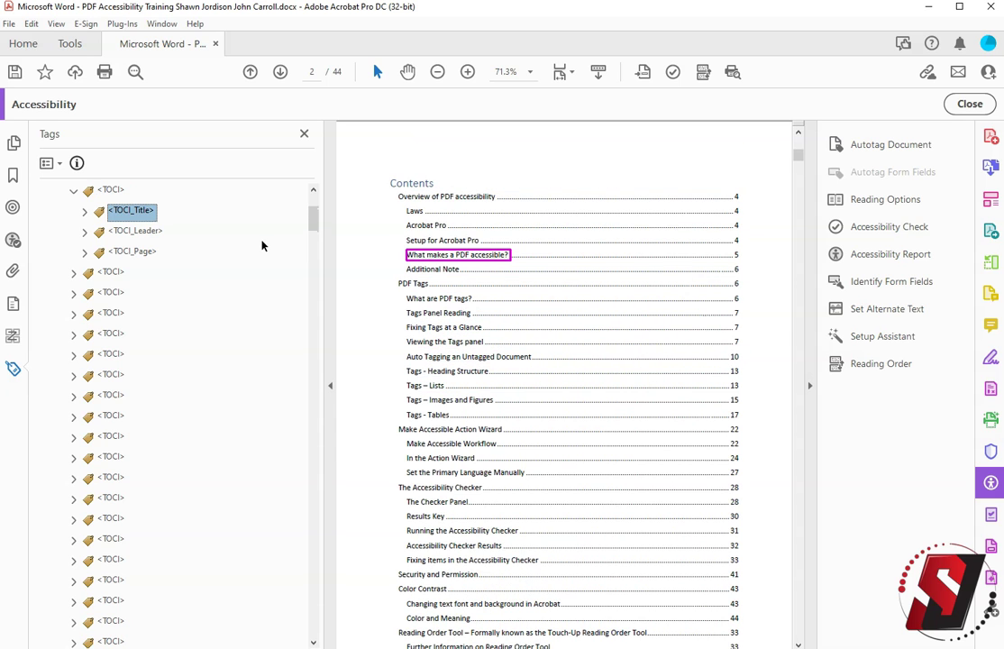
{"action": "key", "text": "Down"}
{"action": "key", "text": "Down"}
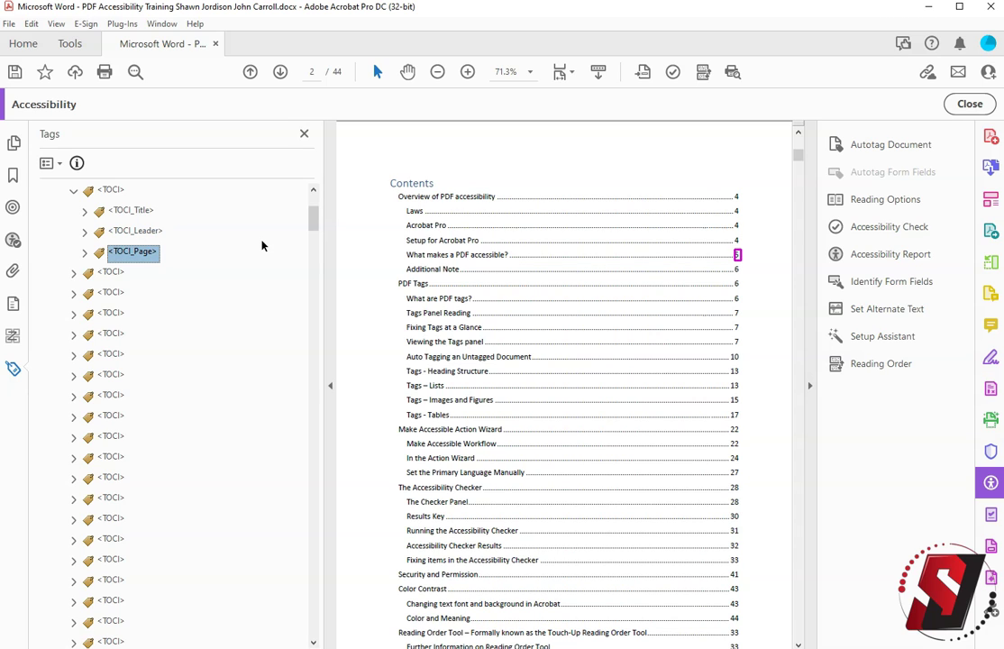
{"action": "key", "text": "Right"}
{"action": "key", "text": "Up"}
{"action": "key", "text": "Left"}
{"action": "key", "text": "Left"}
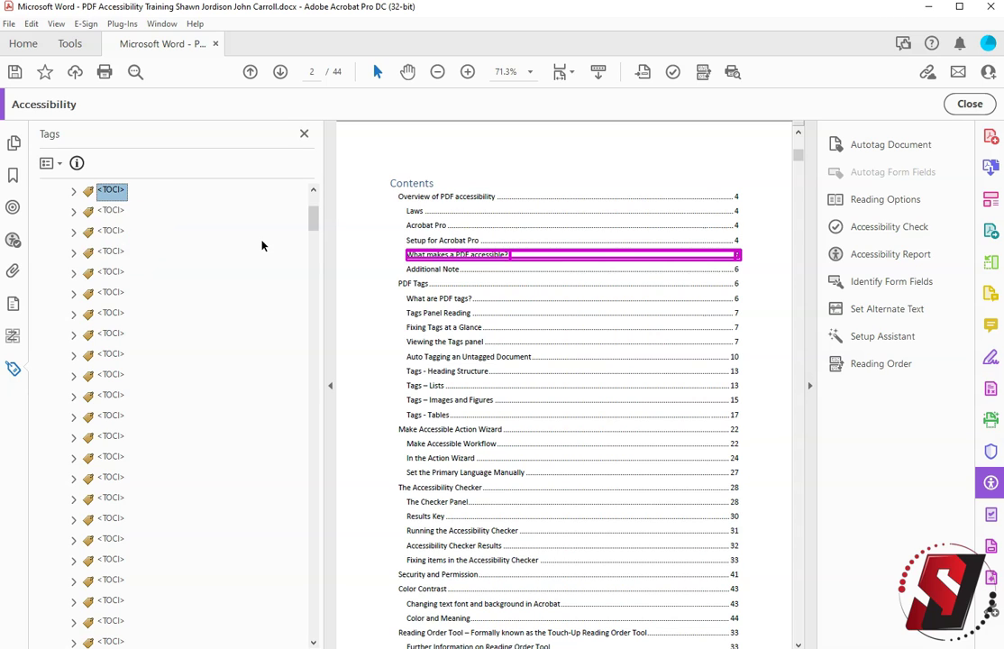
Move the remaining link tag into the Empty Tags TOC entry and collapse the TOC.
{"action": "scroll", "coordinate": [262, 270], "scroll_direction": "down", "scroll_amount": 5}
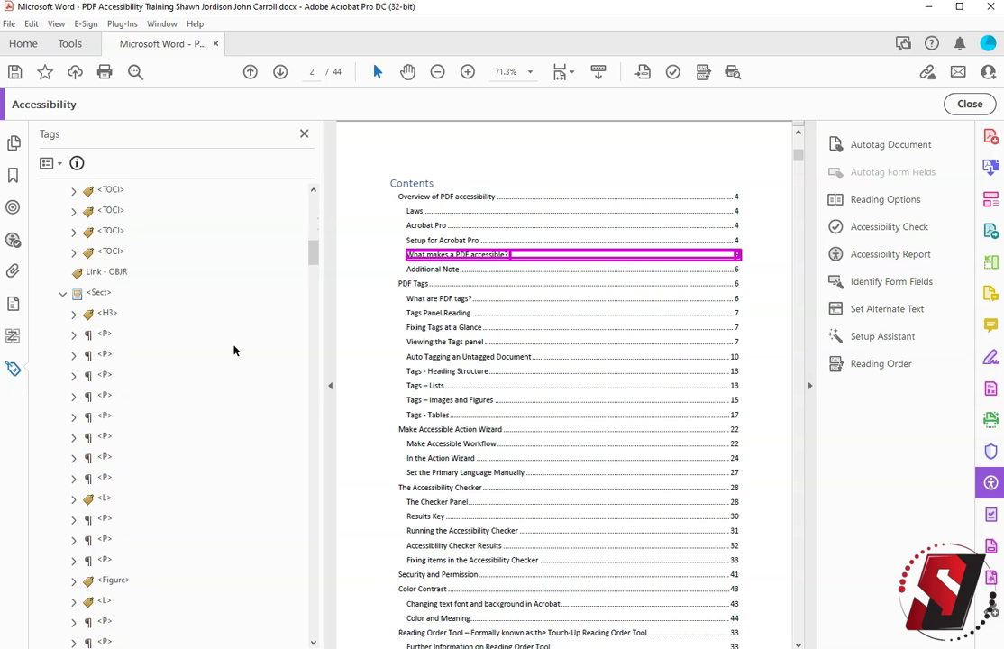
{"action": "left_click", "coordinate": [115, 273]}
{"action": "key", "text": "Up"}
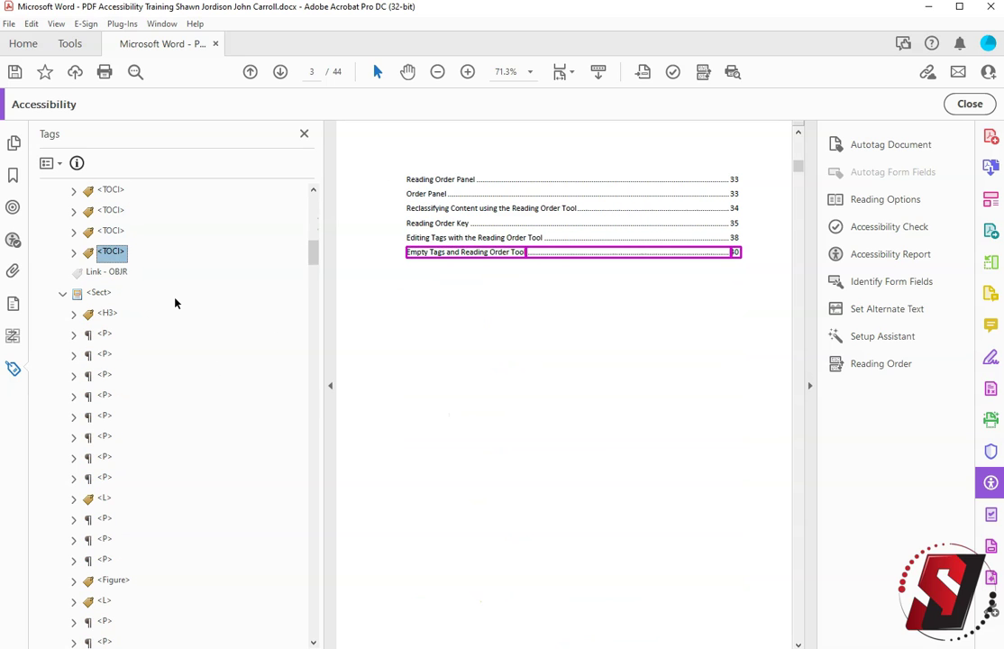
{"action": "key", "text": "Up"}
{"action": "key", "text": "Down"}
{"action": "key", "text": "Right"}
{"action": "key", "text": "Right"}
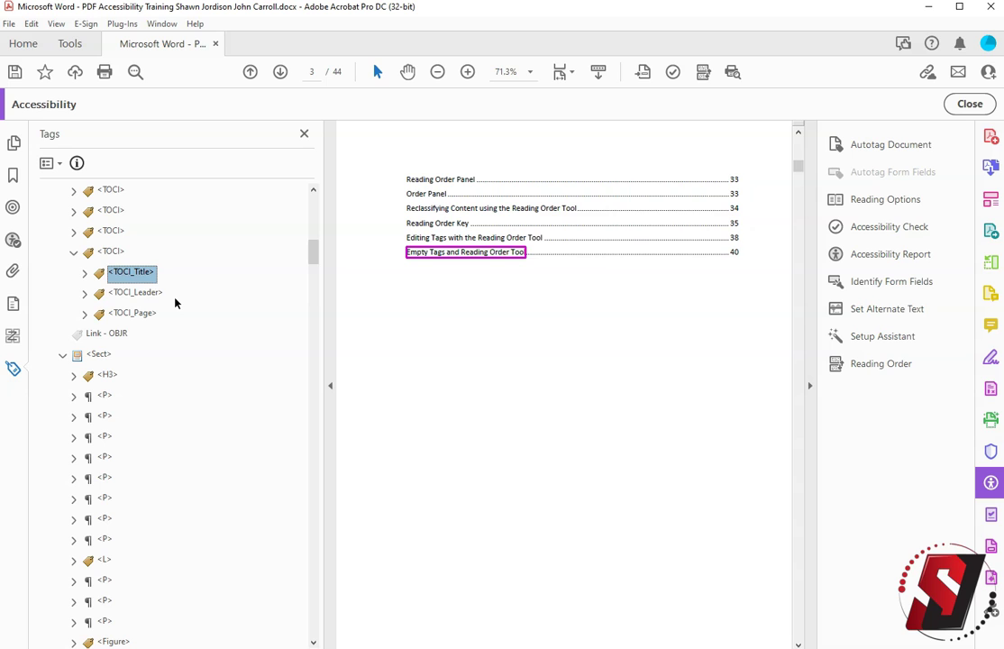
{"action": "key", "text": "Down"}
{"action": "key", "text": "Down"}
{"action": "key", "text": "Up"}
{"action": "key", "text": "Left"}
{"action": "key", "text": "Left"}
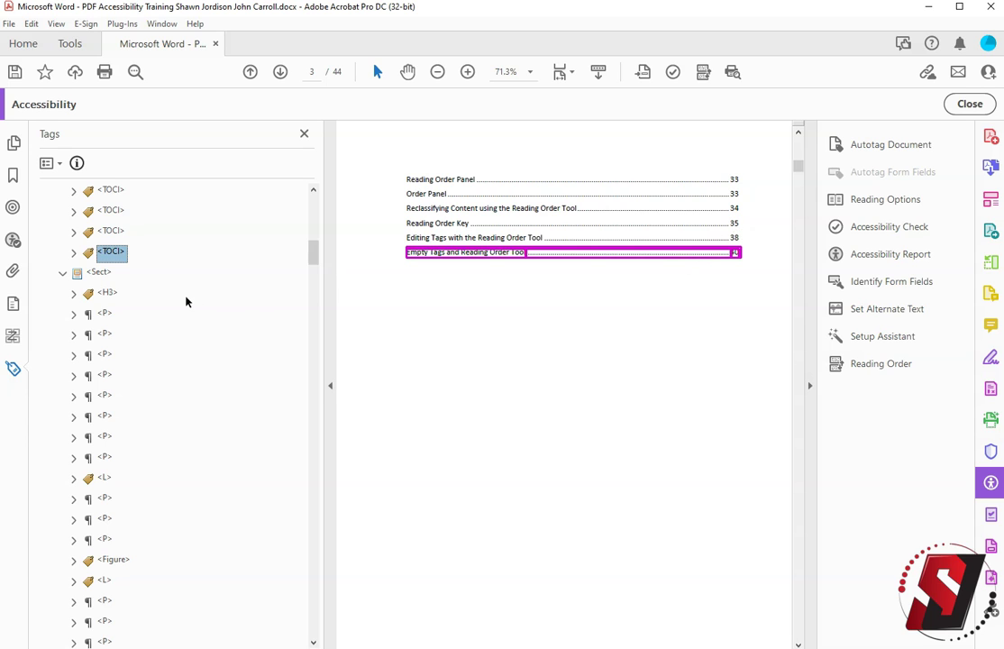
{"action": "scroll", "coordinate": [186, 296], "scroll_direction": "up", "scroll_amount": 6}
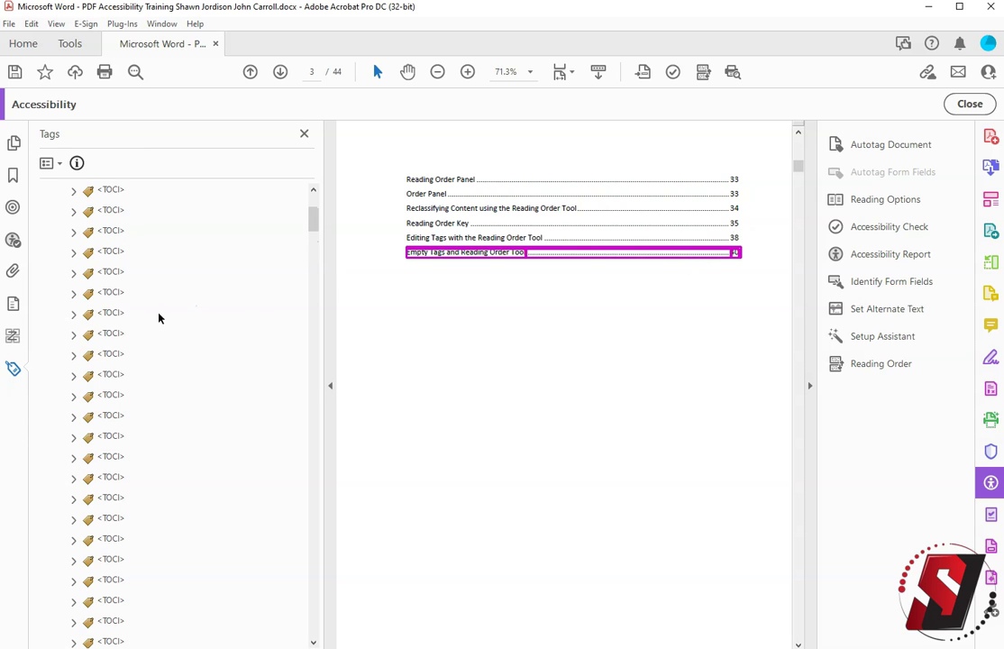
{"action": "scroll", "coordinate": [158, 317], "scroll_direction": "up", "scroll_amount": 10}
{"action": "left_click", "coordinate": [61, 295]}
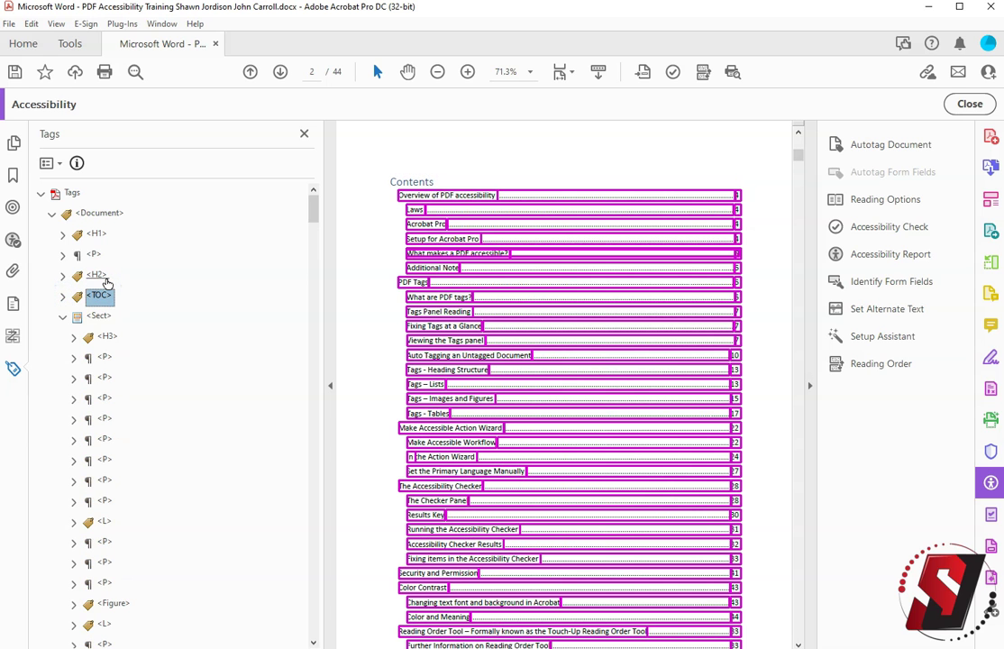
Rename the 'Overview of PDF accessibility' heading tag from H3 to H2.
{"action": "key", "text": "Down"}
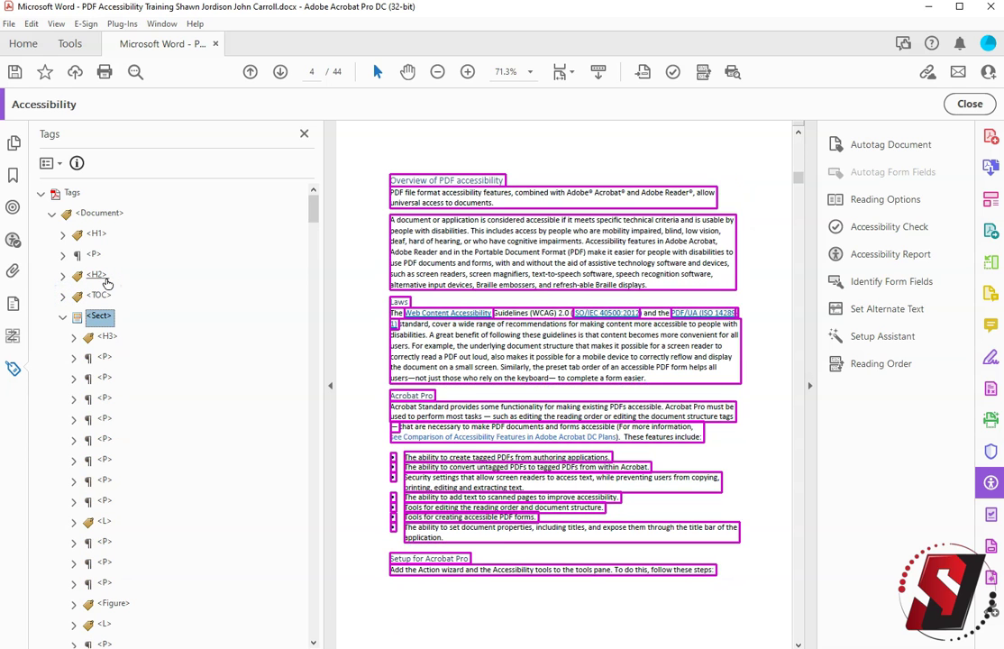
{"action": "key", "text": "Up"}
{"action": "key", "text": "Down"}
{"action": "key", "text": "Down"}
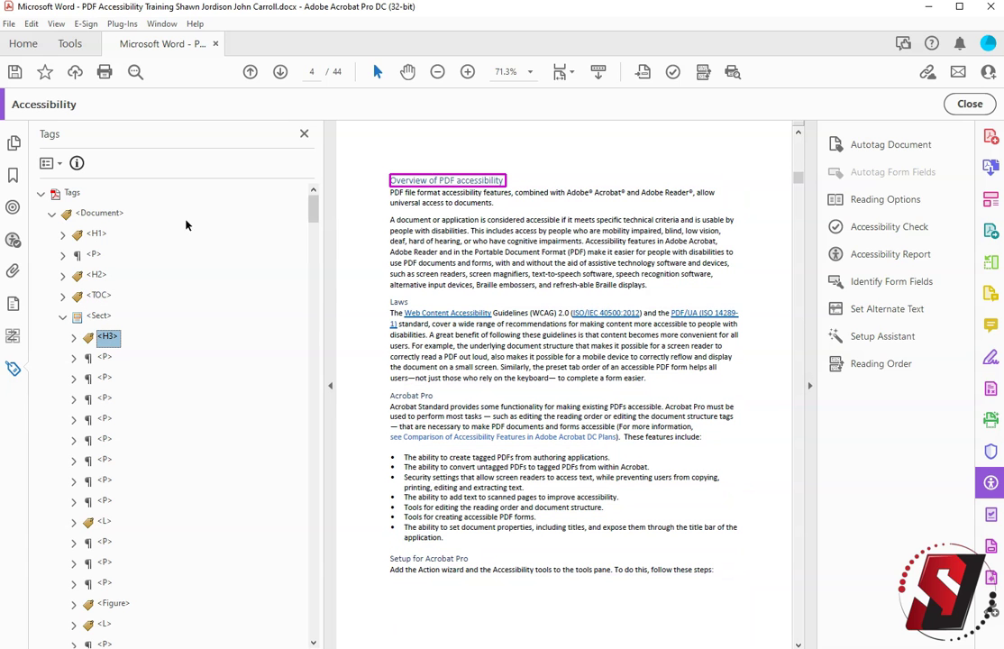
{"action": "left_click", "coordinate": [96, 275]}
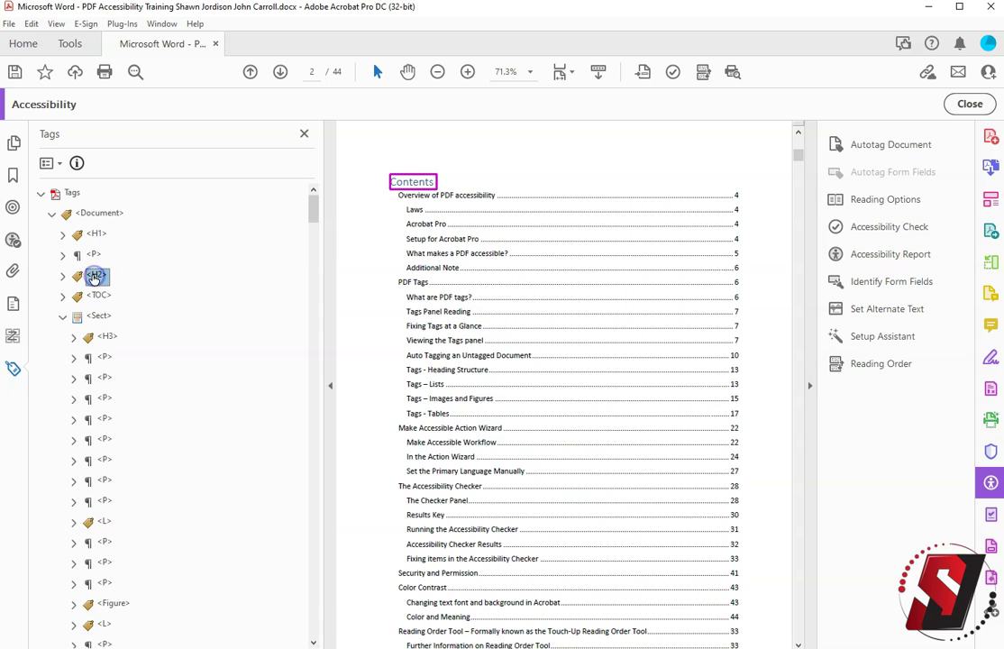
{"action": "left_click", "coordinate": [106, 337]}
{"action": "left_click", "coordinate": [148, 337]}
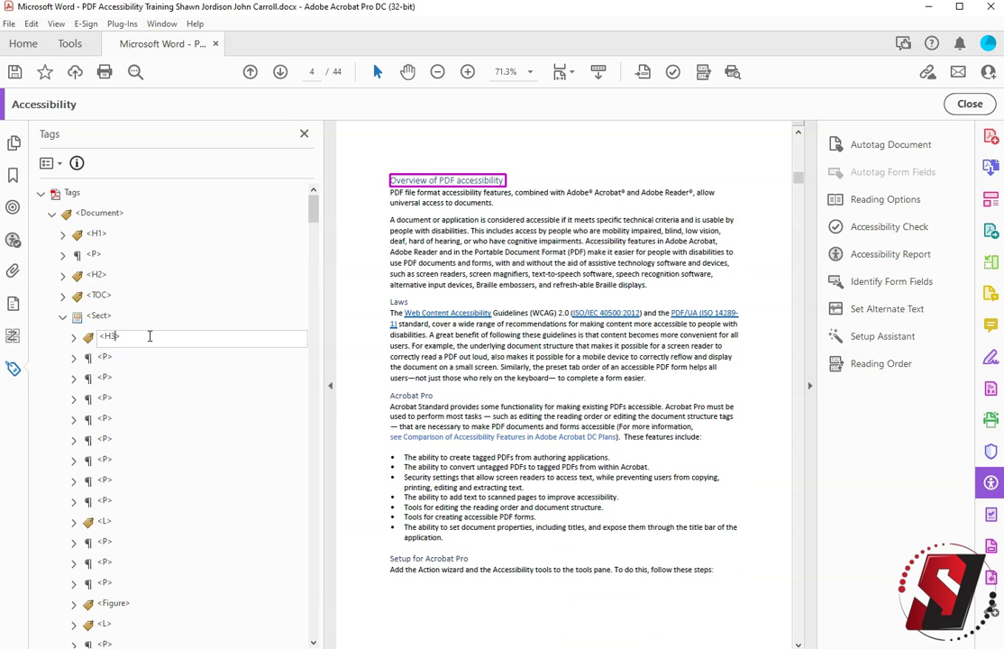
{"action": "type", "text": "2>"}
{"action": "key", "text": "Return"}
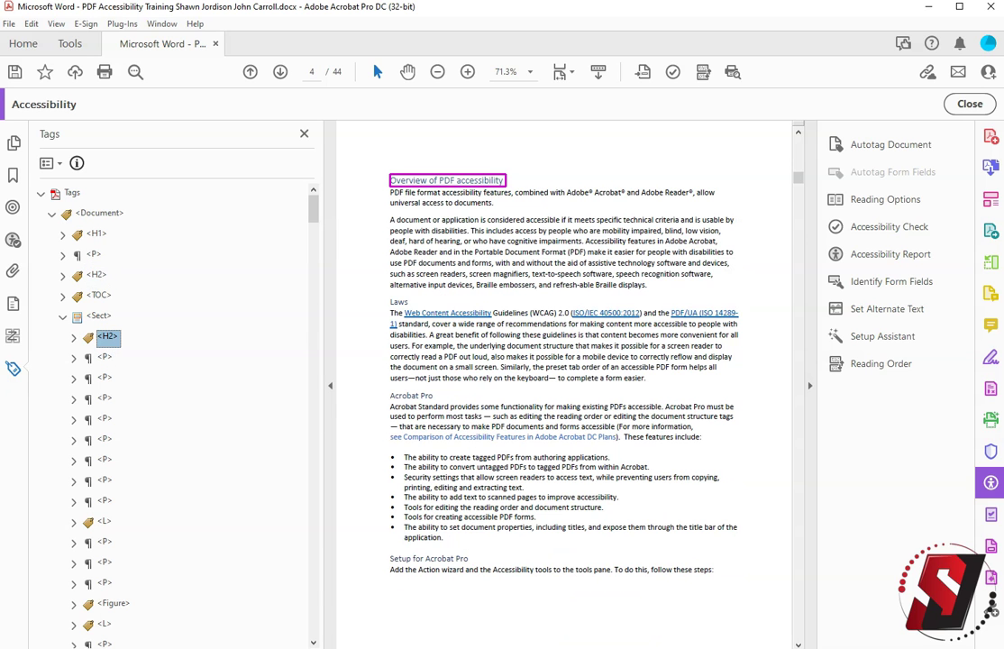
Review the section's content and reselect the Overview of PDF accessibility H2 tag.
{"action": "scroll", "coordinate": [138, 417], "scroll_direction": "down", "scroll_amount": 5}
{"action": "scroll", "coordinate": [143, 424], "scroll_direction": "up", "scroll_amount": 5}
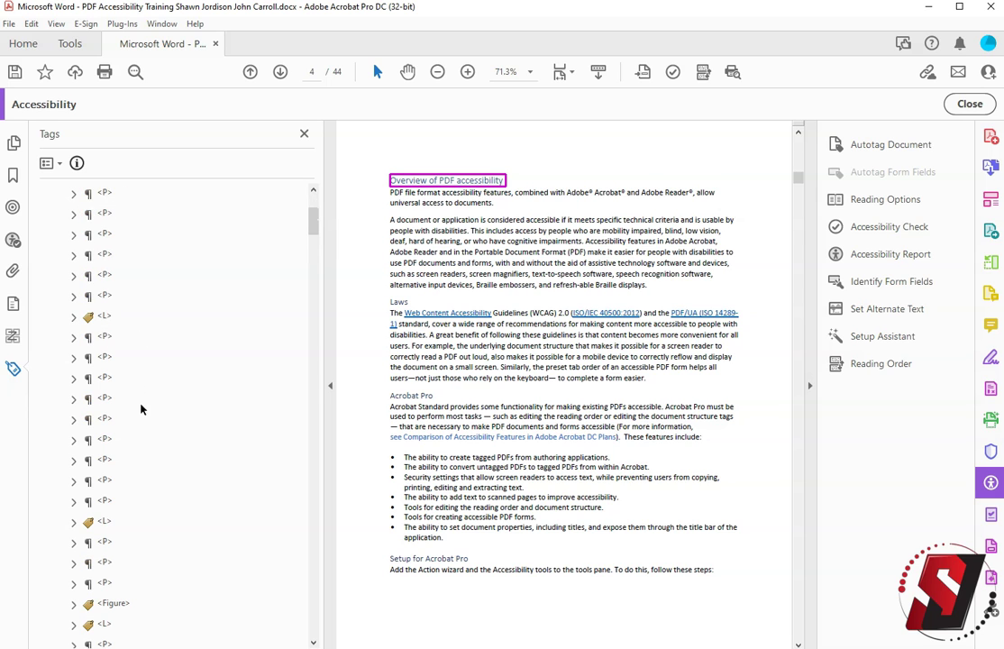
{"action": "left_click", "coordinate": [99, 316]}
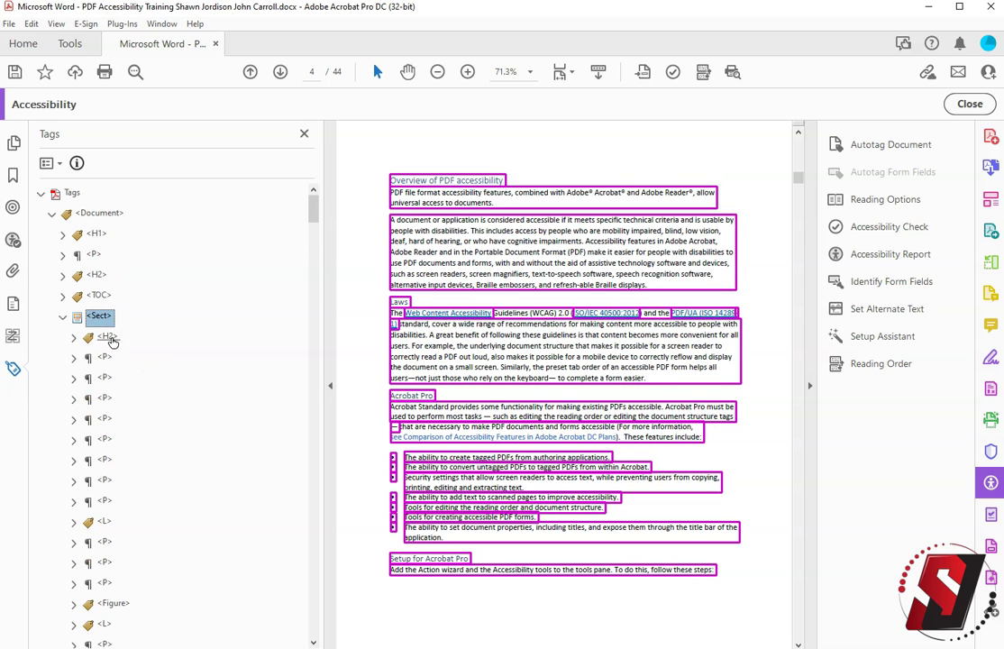
{"action": "scroll", "coordinate": [135, 379], "scroll_direction": "down", "scroll_amount": 10}
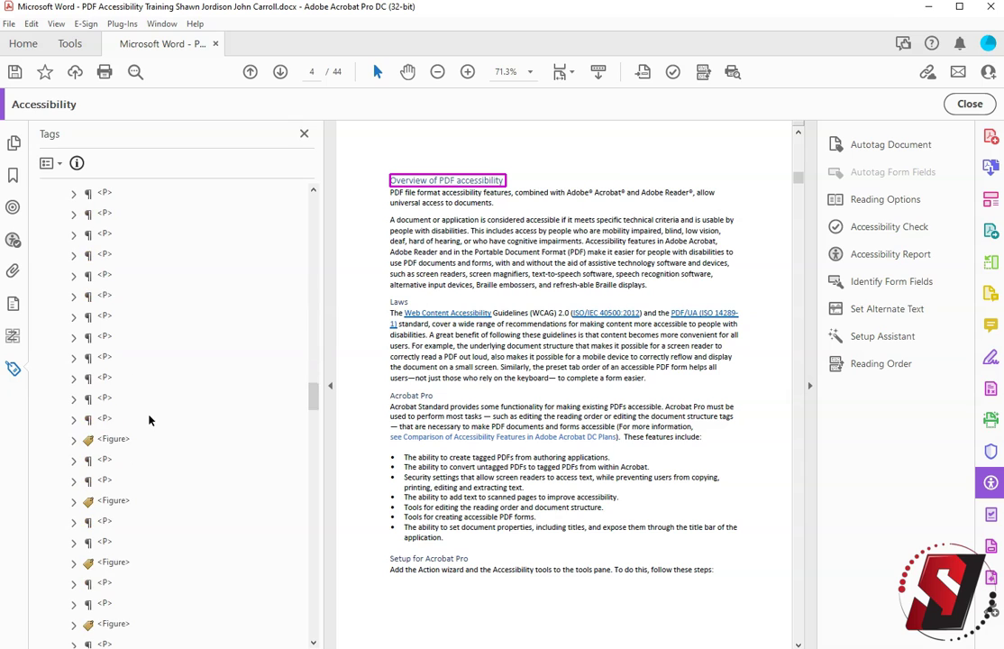
{"action": "scroll", "coordinate": [148, 424], "scroll_direction": "down", "scroll_amount": 10}
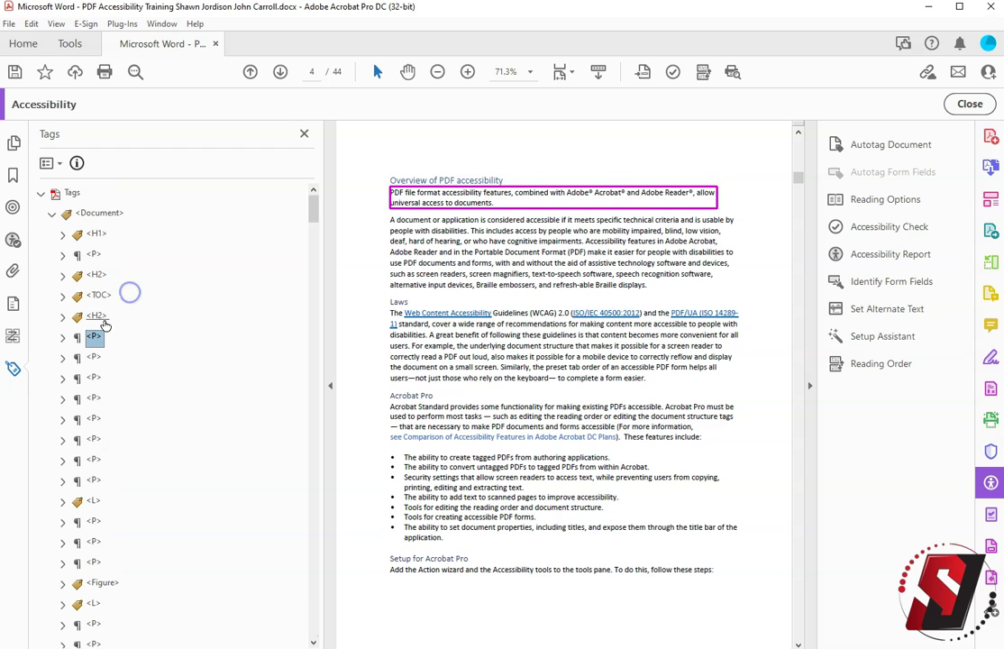
{"action": "left_click", "coordinate": [101, 318]}
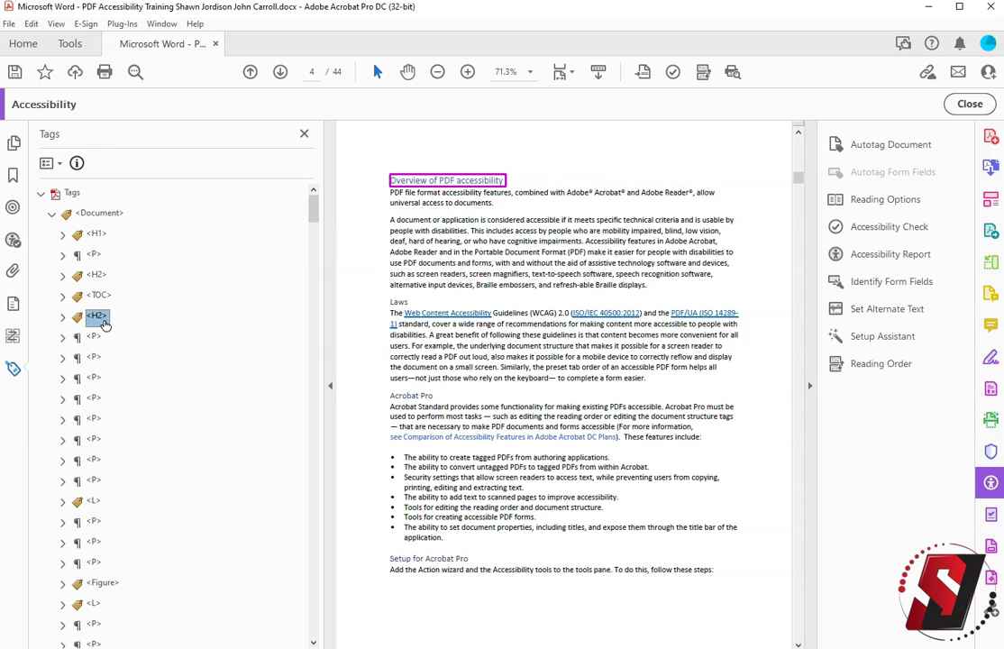
Retag the Laws and Acrobat Pro paragraph tags as H3 headings.
{"action": "key", "text": "Down"}
{"action": "key", "text": "Down"}
{"action": "key", "text": "Down"}
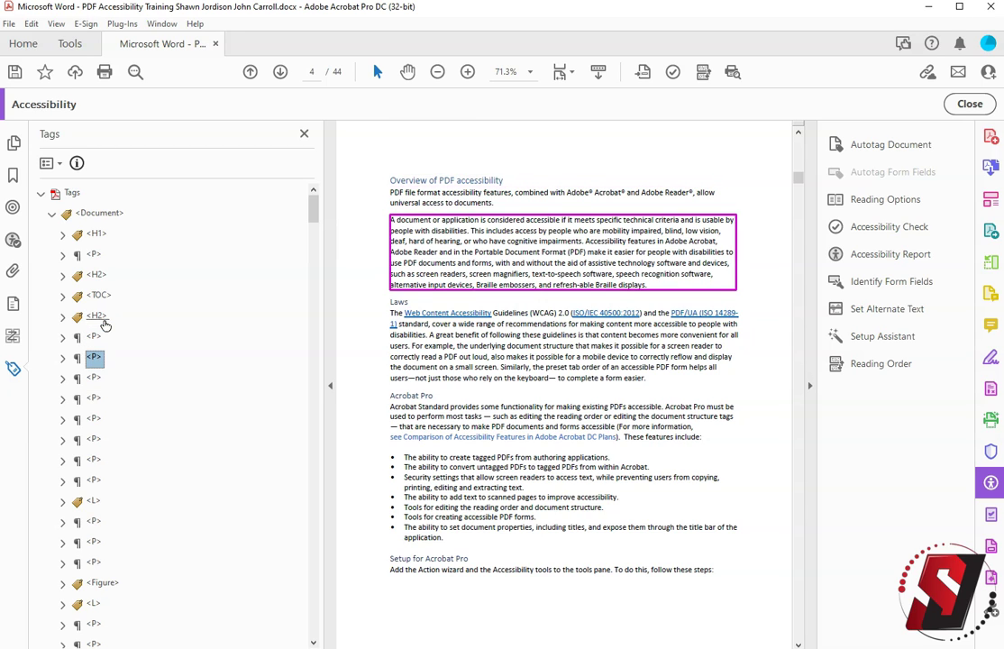
{"action": "key", "text": "F2"}
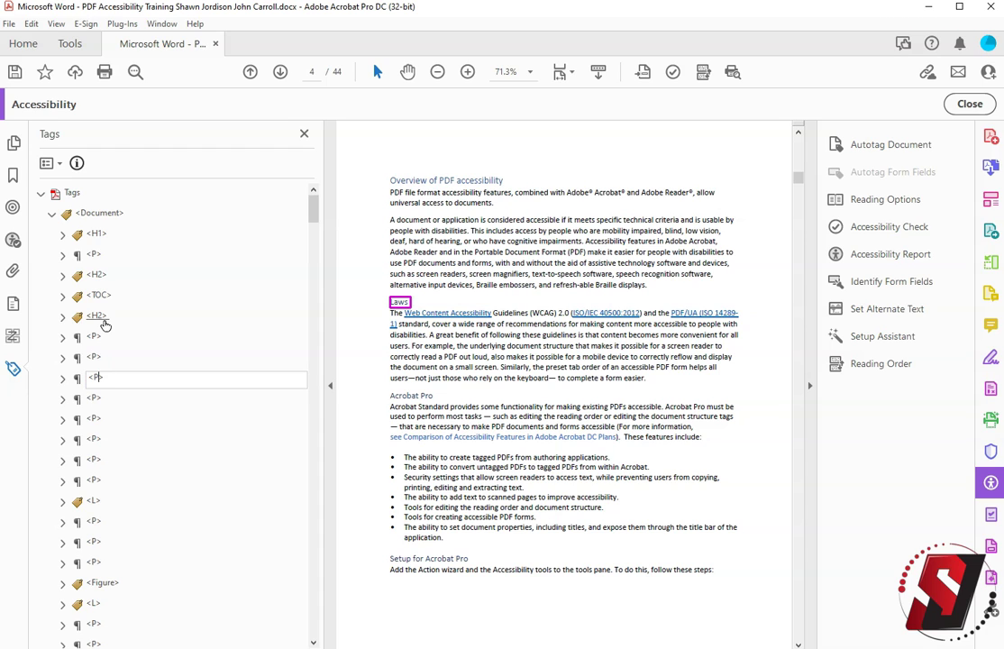
{"action": "type", "text": "H3>"}
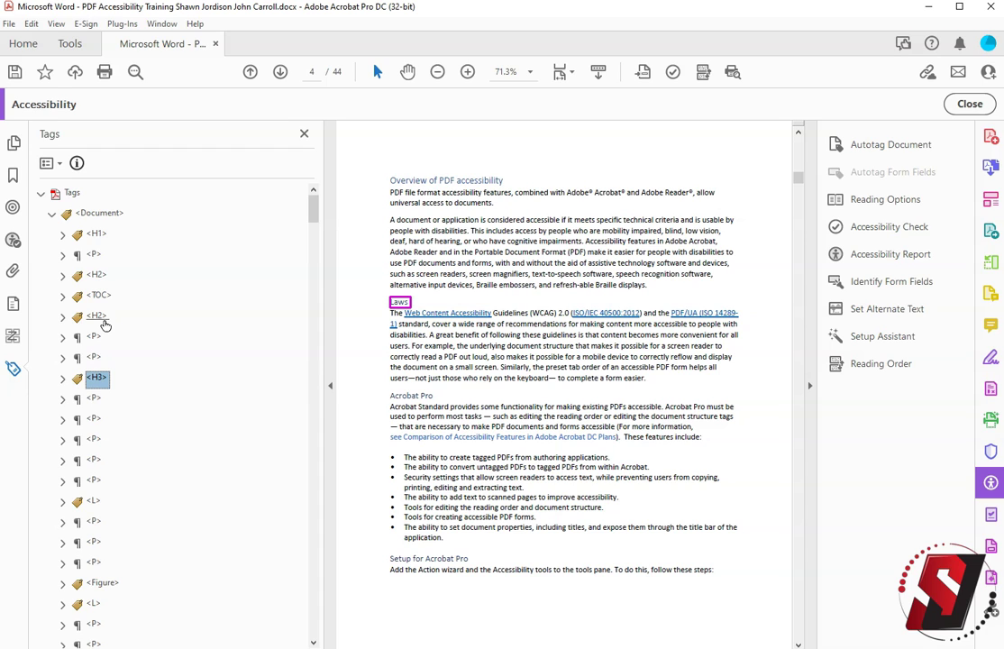
{"action": "key", "text": "Return"}
{"action": "key", "text": "Down"}
{"action": "key", "text": "Down"}
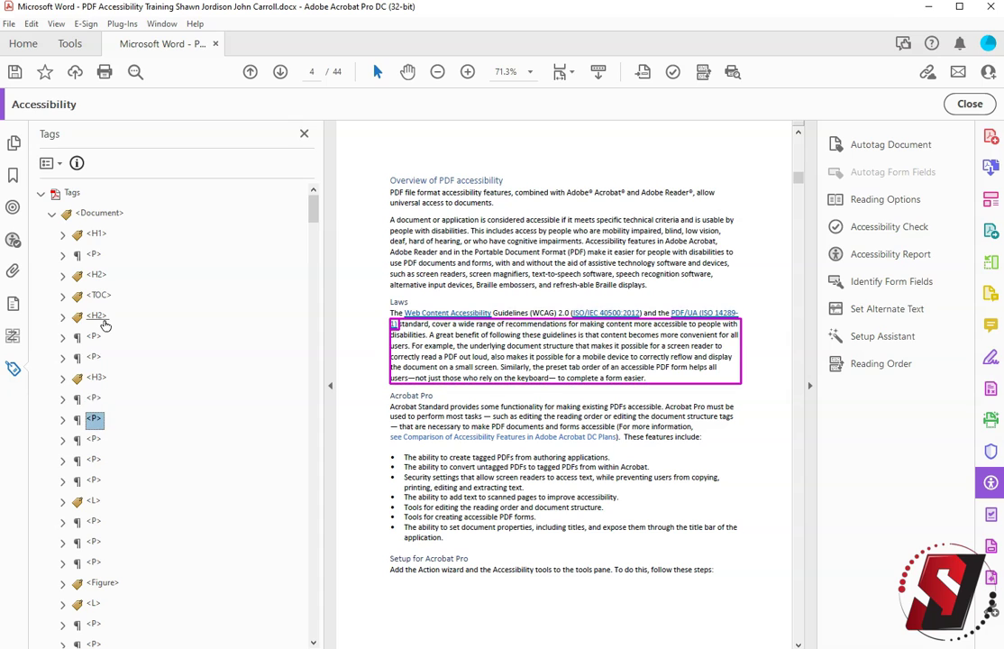
{"action": "key", "text": "Down"}
{"action": "key", "text": "F2"}
{"action": "type", "text": "<"}
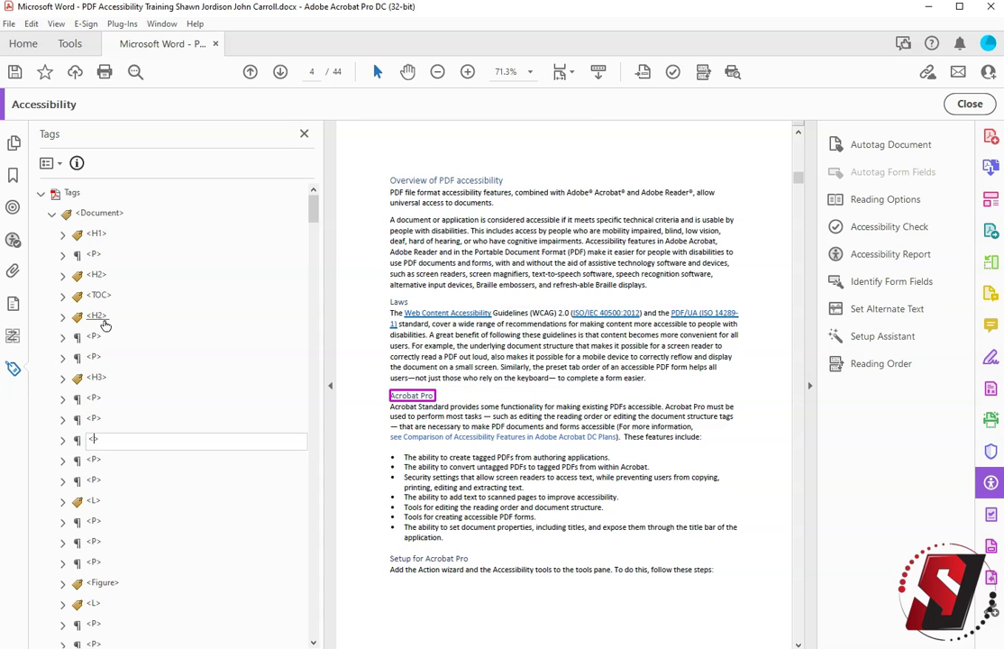
{"action": "type", "text": "H3>"}
{"action": "key", "text": "Return"}
Retag the Setup for Acrobat Pro paragraph tag as an H3 heading.
{"action": "key", "text": "Down"}
{"action": "key", "text": "Down"}
{"action": "key", "text": "Down"}
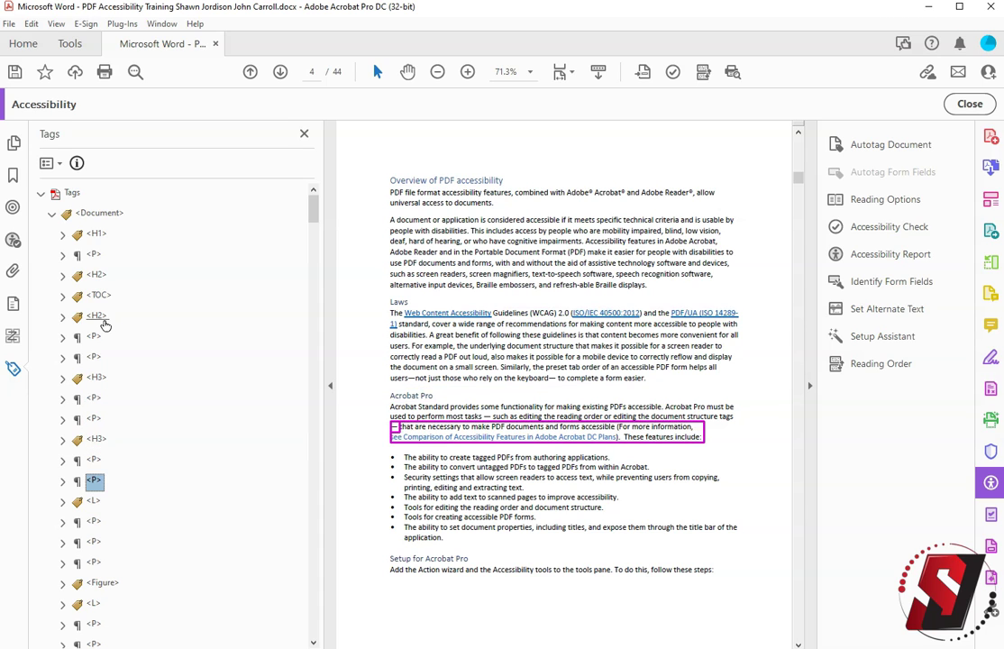
{"action": "key", "text": "Down"}
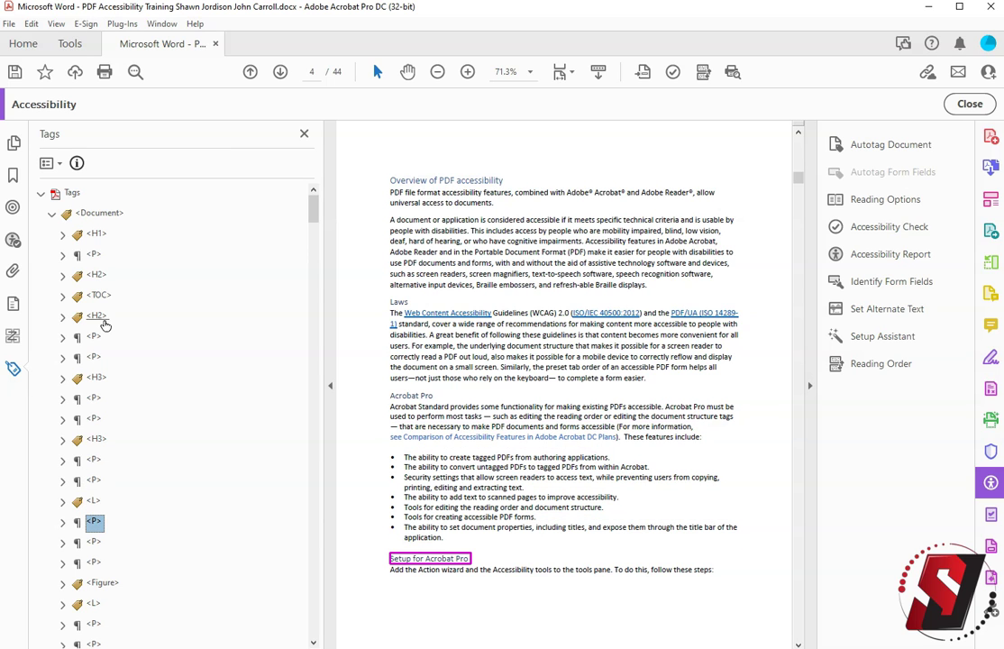
{"action": "key", "text": "F2"}
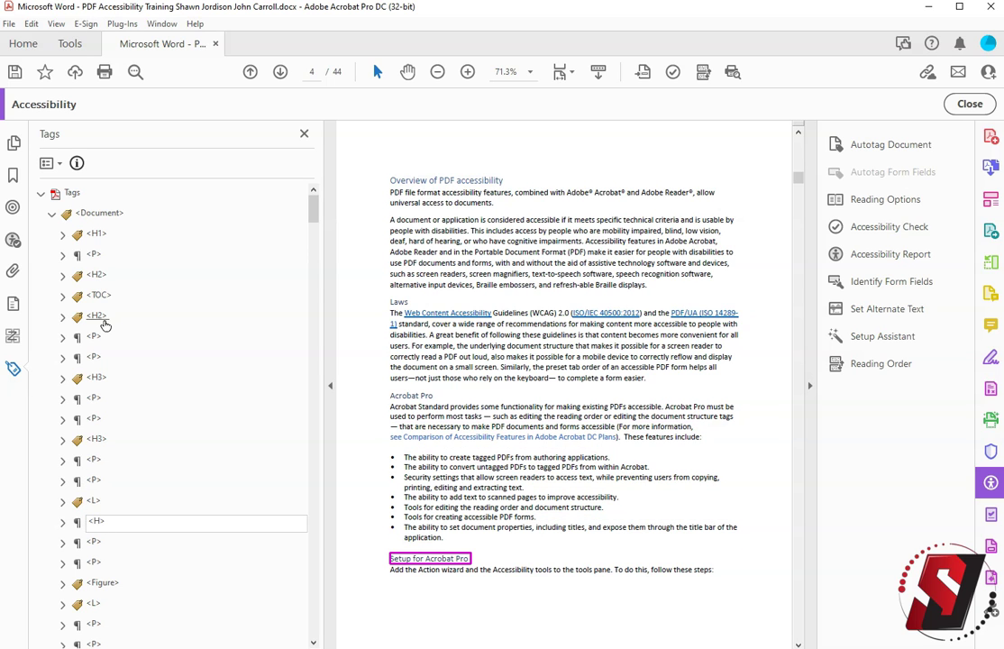
{"action": "type", "text": "H3>"}
{"action": "key", "text": "Return"}
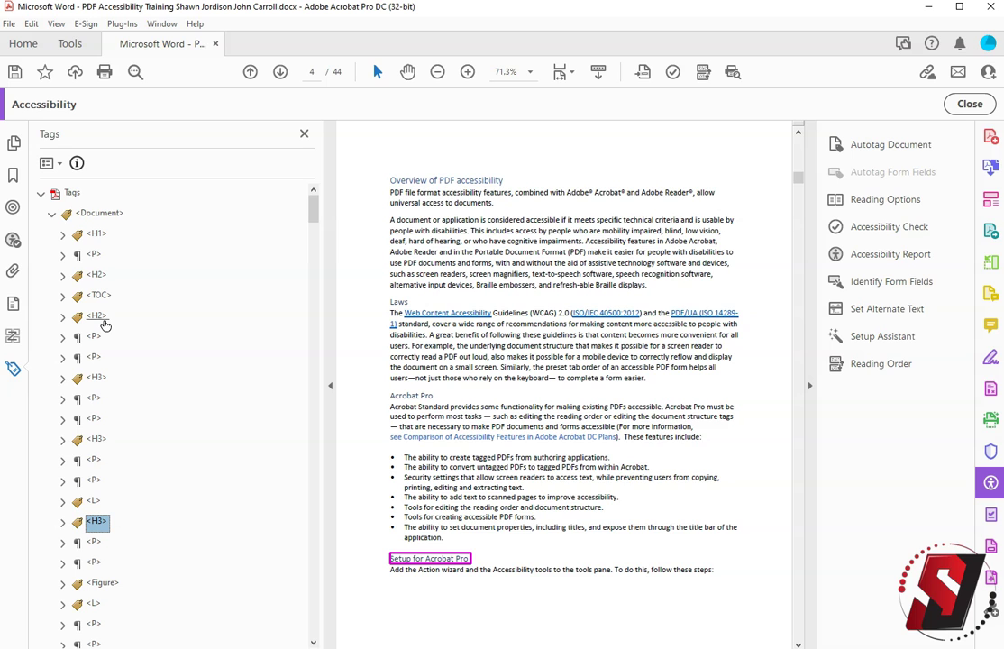
Review the remaining tags through the What makes a PDF accessible? content onto page 7.
{"action": "scroll", "coordinate": [104, 323], "scroll_direction": "down", "scroll_amount": 3}
{"action": "key", "text": "Down"}
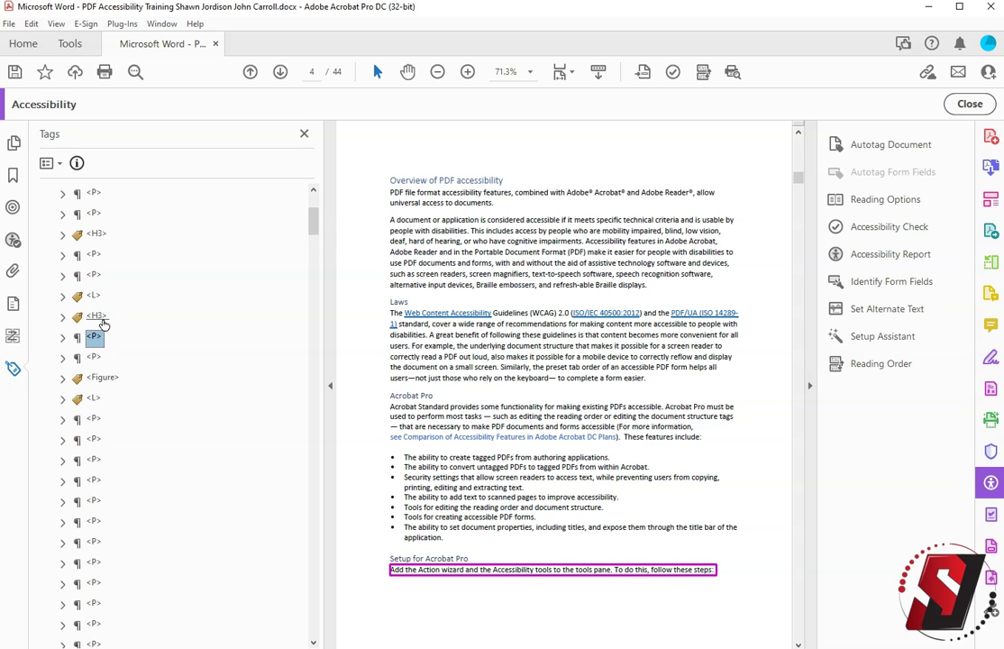
{"action": "key", "text": "Down"}
{"action": "key", "text": "Down"}
{"action": "key", "text": "Up"}
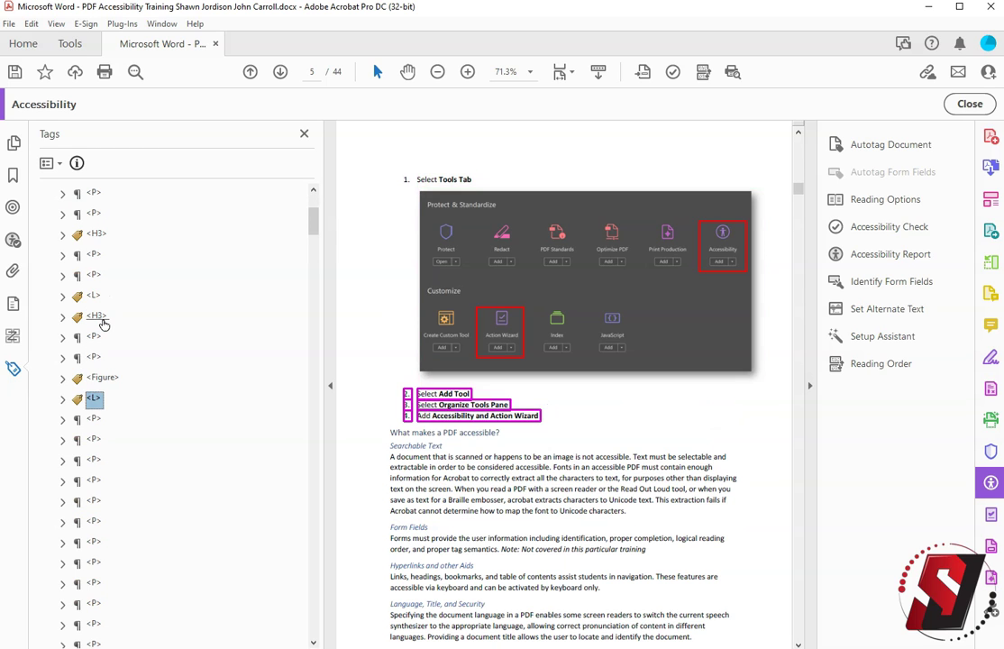
{"action": "key", "text": "Down"}
{"action": "key", "text": "Down"}
{"action": "key", "text": "Down"}
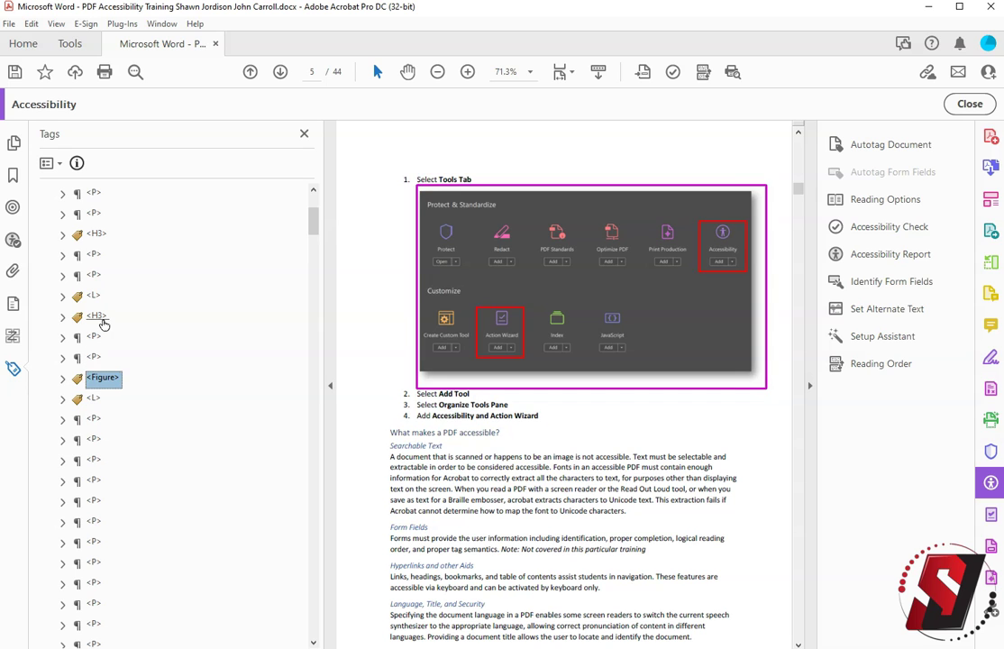
{"action": "key", "text": "Down"}
{"action": "key", "text": "Down"}
{"action": "key", "text": "Down"}
{"action": "key", "text": "Down"}
{"action": "key", "text": "Down"}
{"action": "key", "text": "Down"}
{"action": "key", "text": "Down"}
{"action": "key", "text": "Down"}
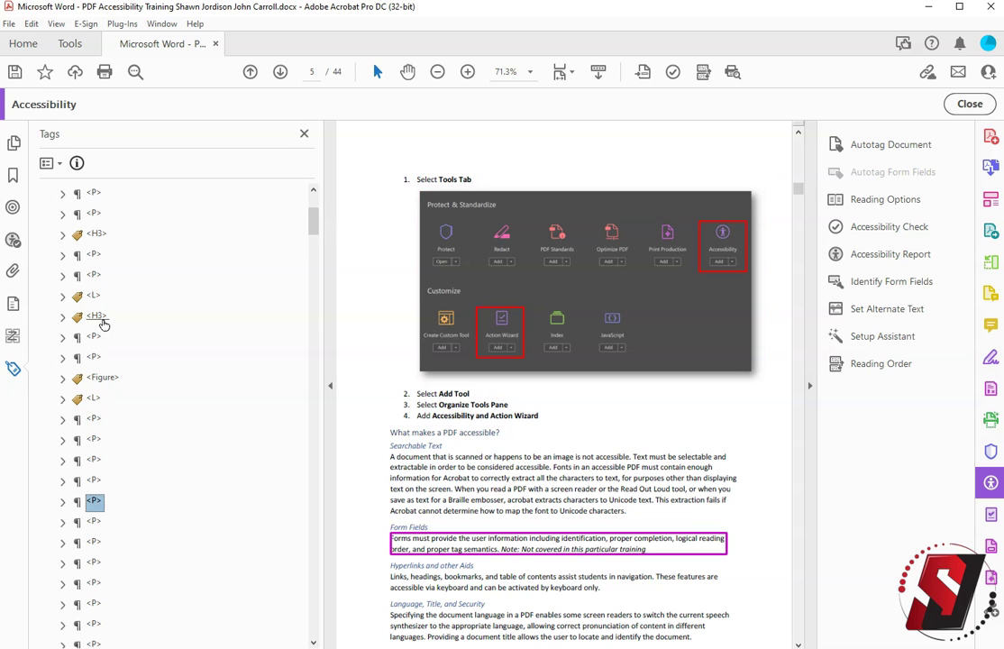
{"action": "key", "text": "Down"}
{"action": "key", "text": "Down"}
{"action": "key", "text": "Down"}
{"action": "key", "text": "Down"}
{"action": "key", "text": "Down"}
{"action": "key", "text": "Down"}
{"action": "key", "text": "Down"}
{"action": "key", "text": "Down"}
{"action": "key", "text": "Down"}
{"action": "key", "text": "Down"}
{"action": "key", "text": "Down"}
{"action": "key", "text": "Down"}
{"action": "key", "text": "Down"}
{"action": "key", "text": "Down"}
{"action": "key", "text": "Down"}
{"action": "key", "text": "Down"}
{"action": "key", "text": "Down"}
{"action": "key", "text": "Down"}
{"action": "key", "text": "Down"}
{"action": "key", "text": "Down"}
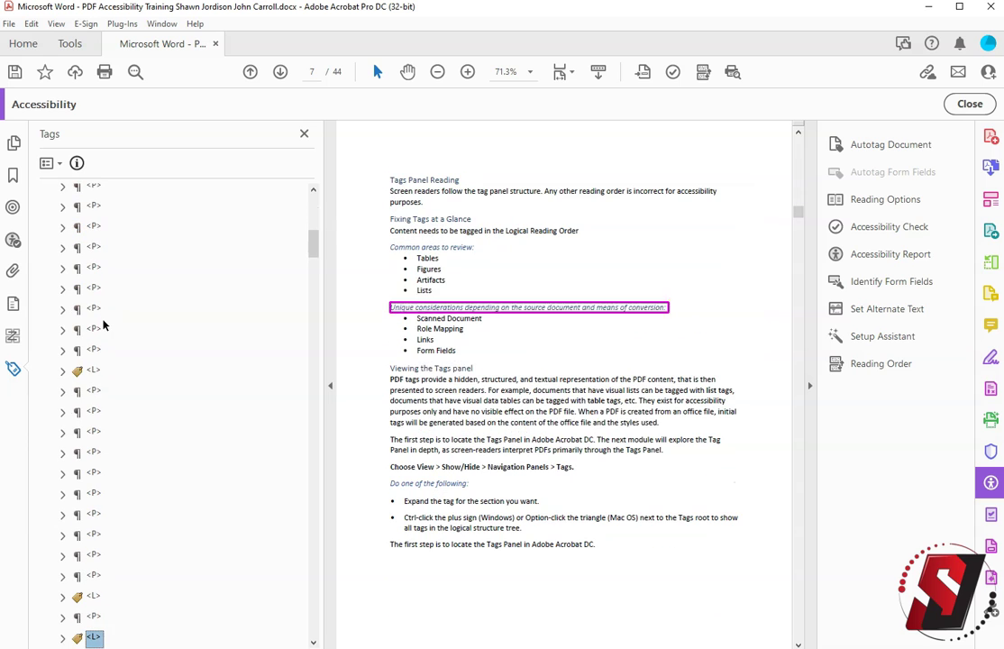
{"action": "scroll", "coordinate": [110, 321], "scroll_direction": "up", "scroll_amount": 10}
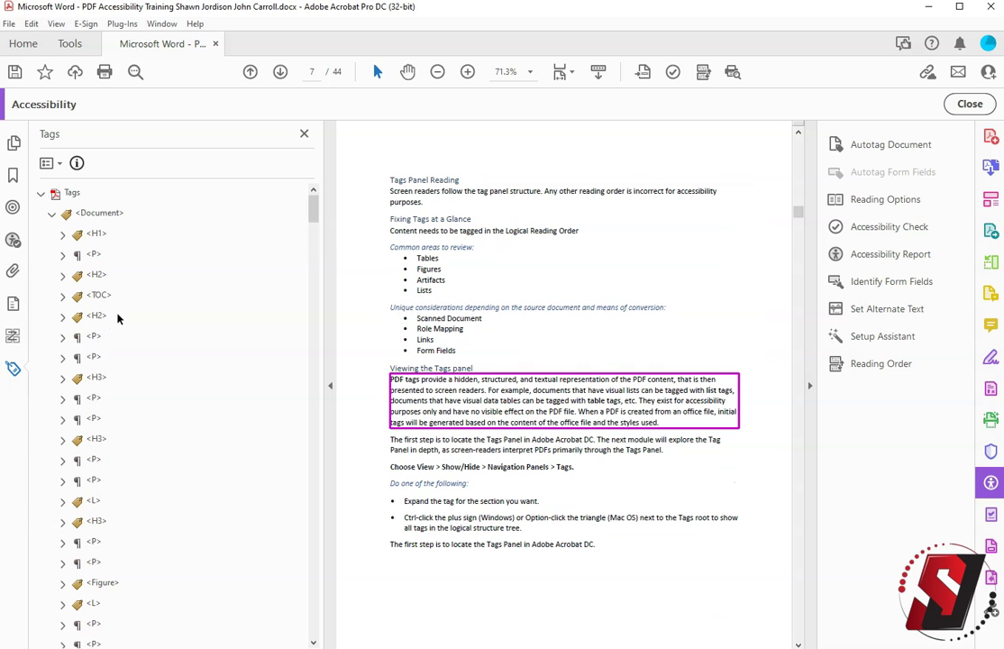
Run a full accessibility check and collapse the Document, Page Content, Alternate Text and Headings results.
{"action": "left_click", "coordinate": [672, 73]}
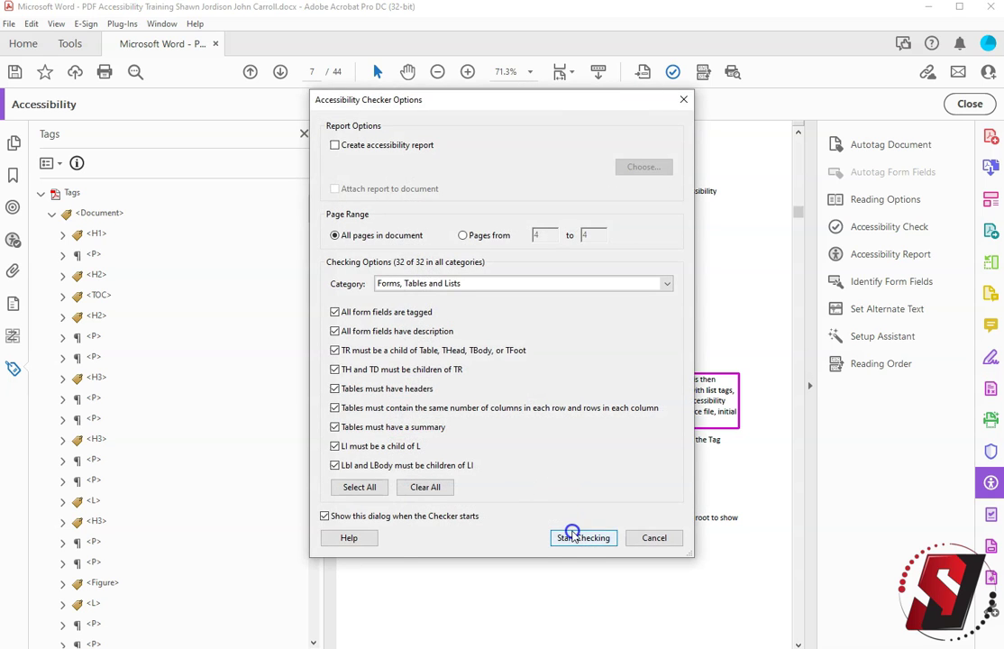
{"action": "left_click", "coordinate": [572, 536]}
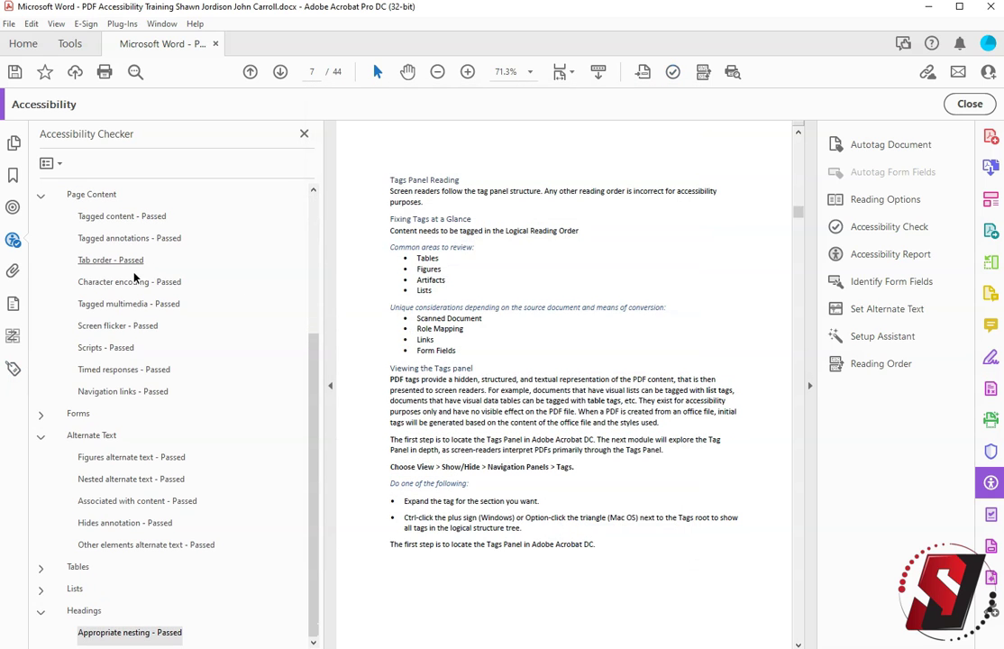
{"action": "scroll", "coordinate": [121, 271], "scroll_direction": "up", "scroll_amount": 5}
{"action": "left_click", "coordinate": [40, 193]}
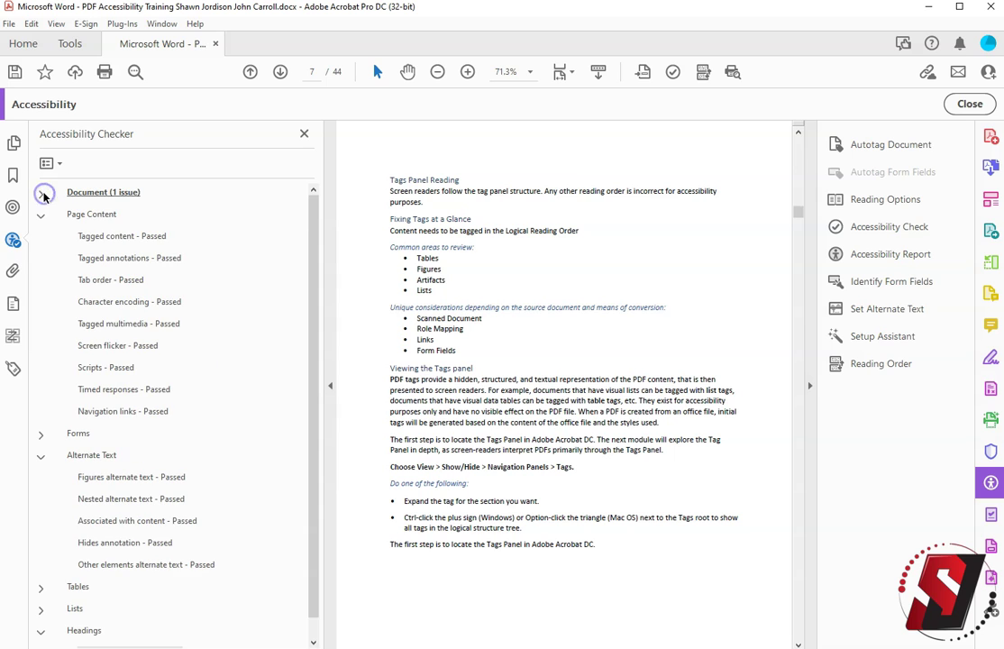
{"action": "left_click", "coordinate": [41, 214]}
{"action": "left_click", "coordinate": [39, 260]}
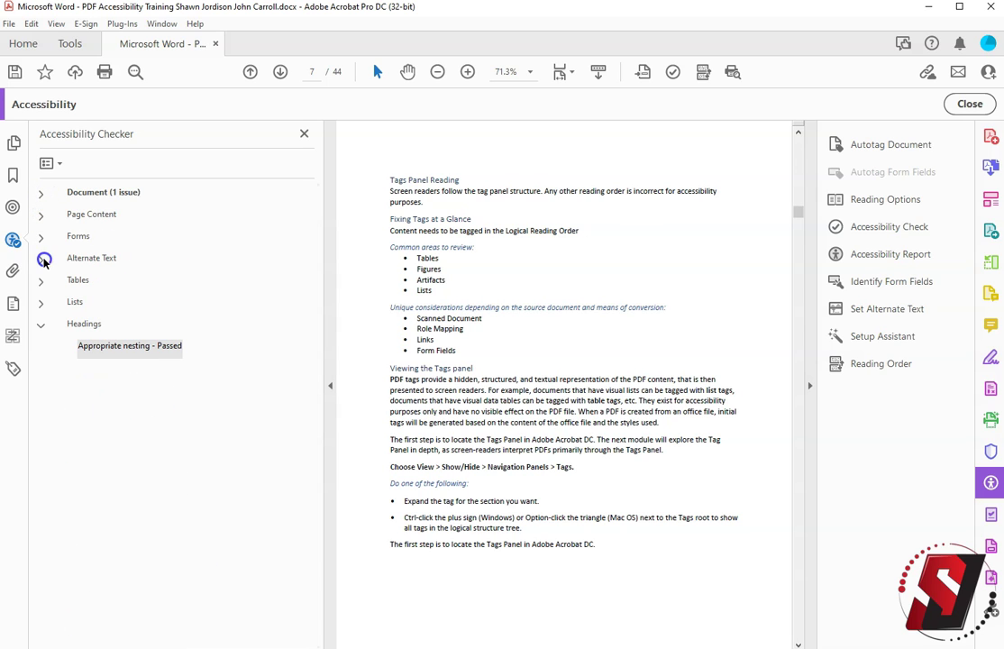
{"action": "left_click", "coordinate": [41, 327]}
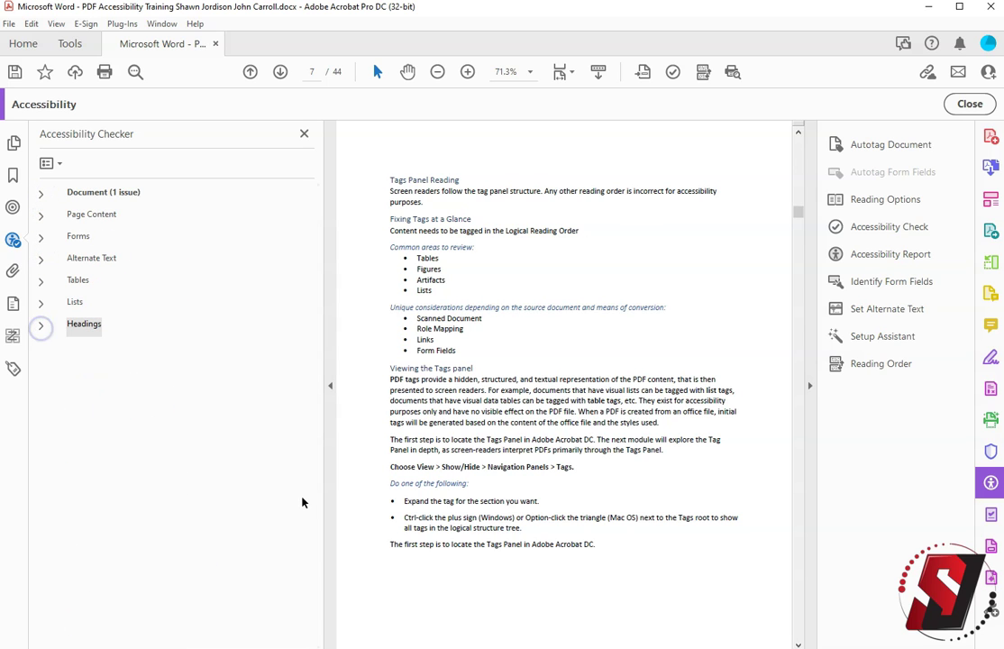